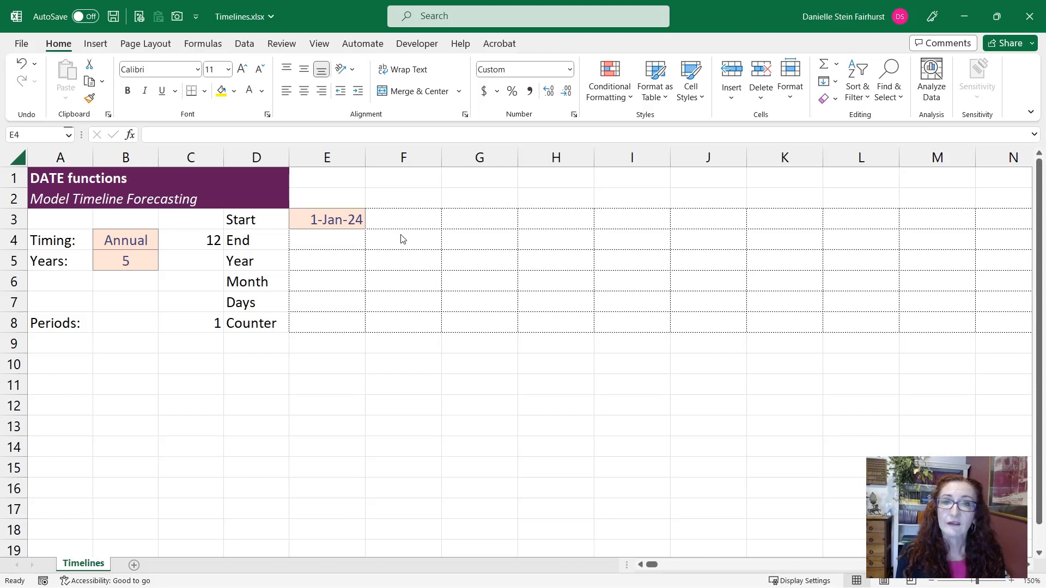
Review the Timing choices, Years input and timeline start date without changing them.
click(322, 318)
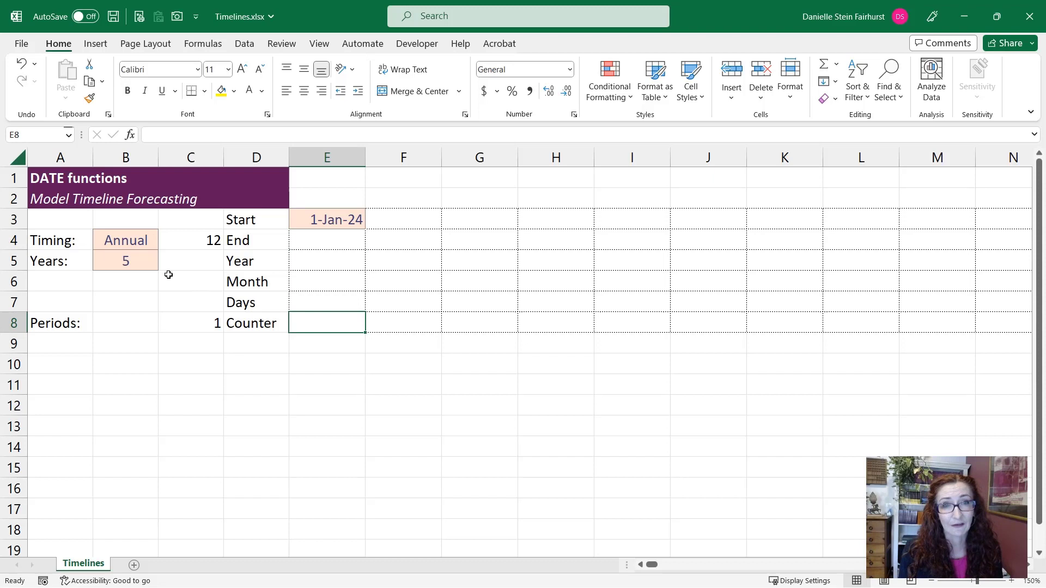
click(132, 243)
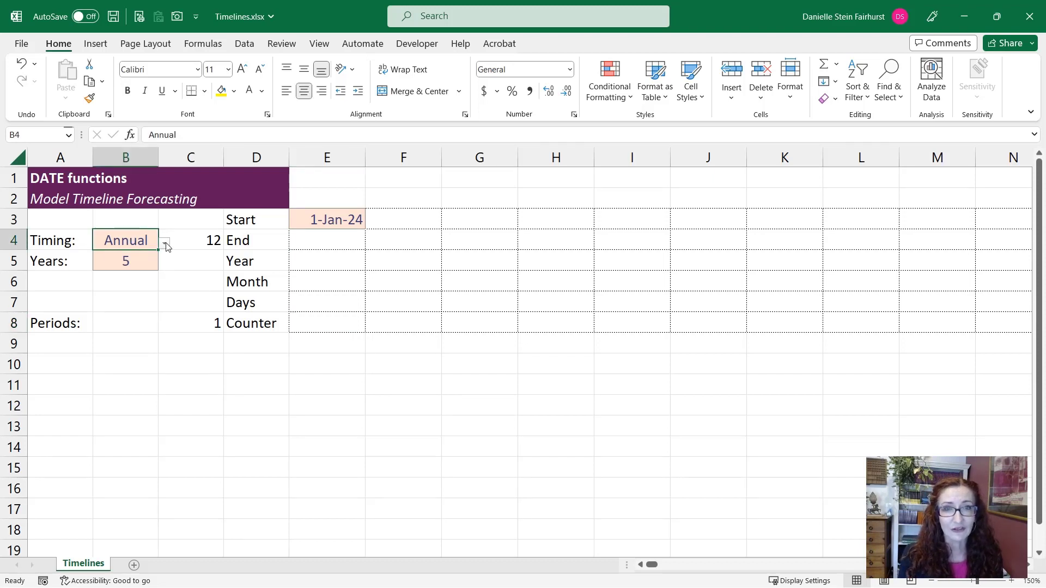
click(165, 243)
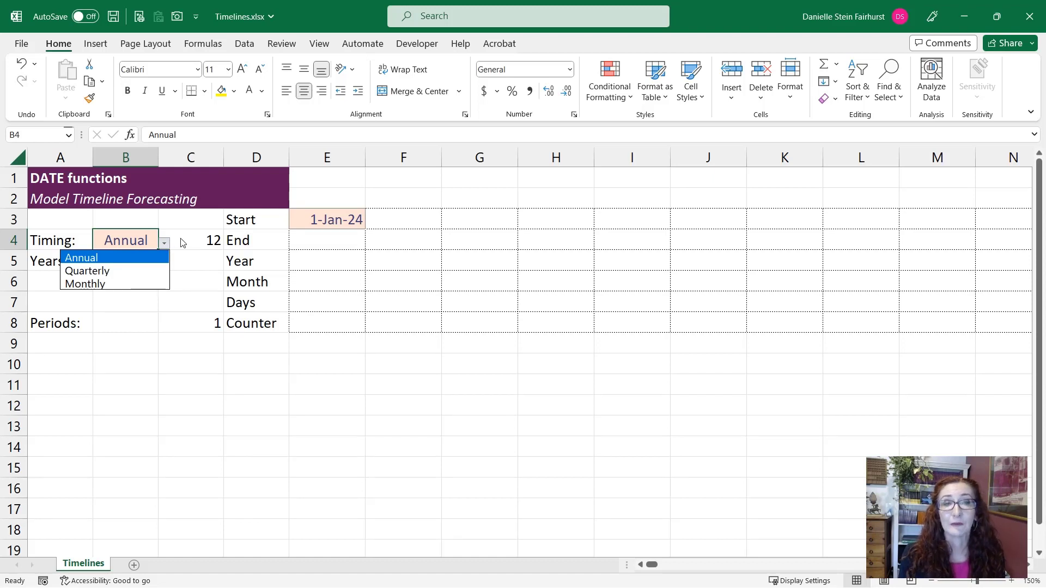
key(Escape)
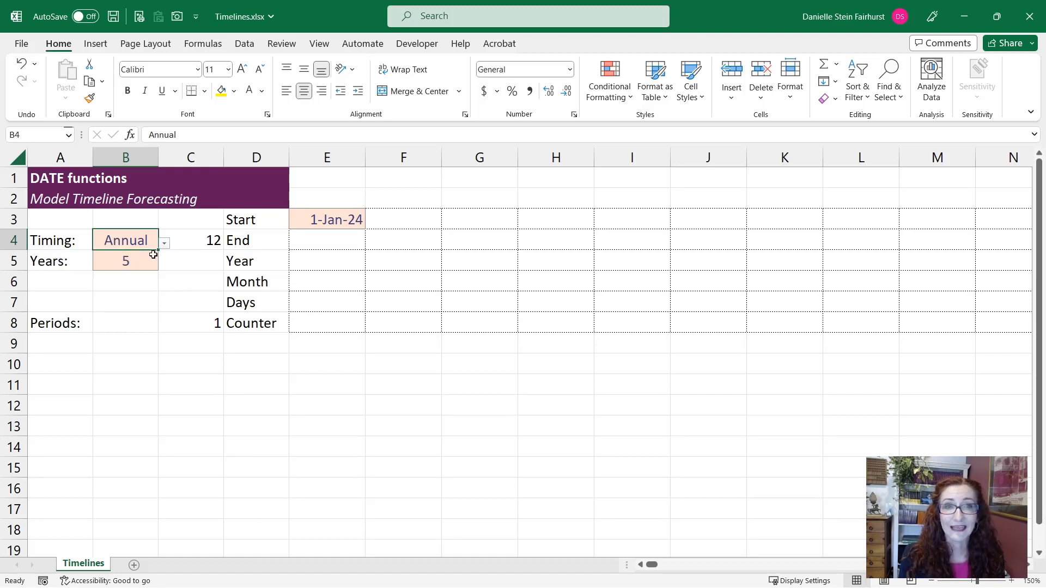
click(149, 255)
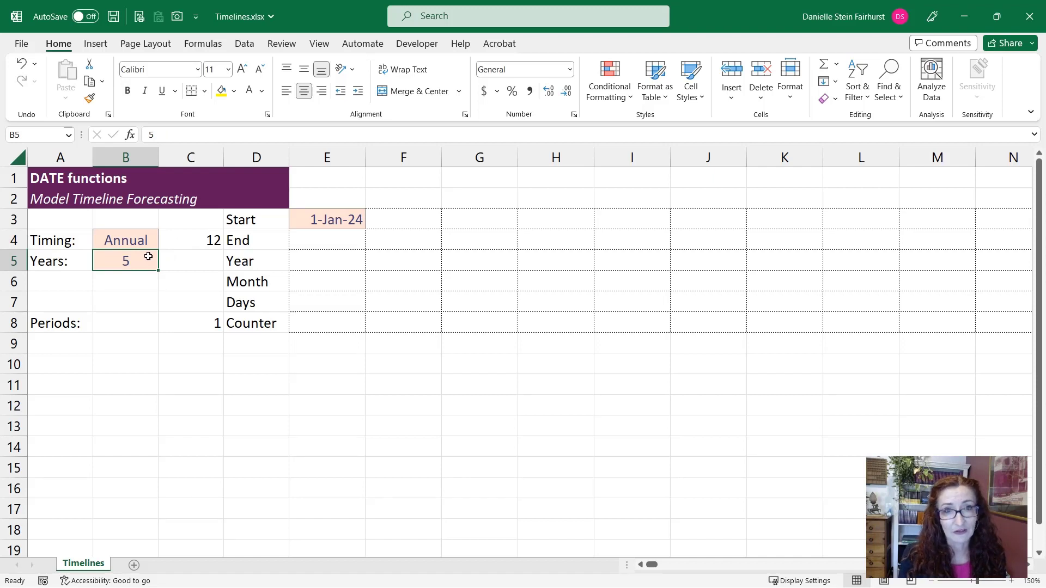
click(146, 247)
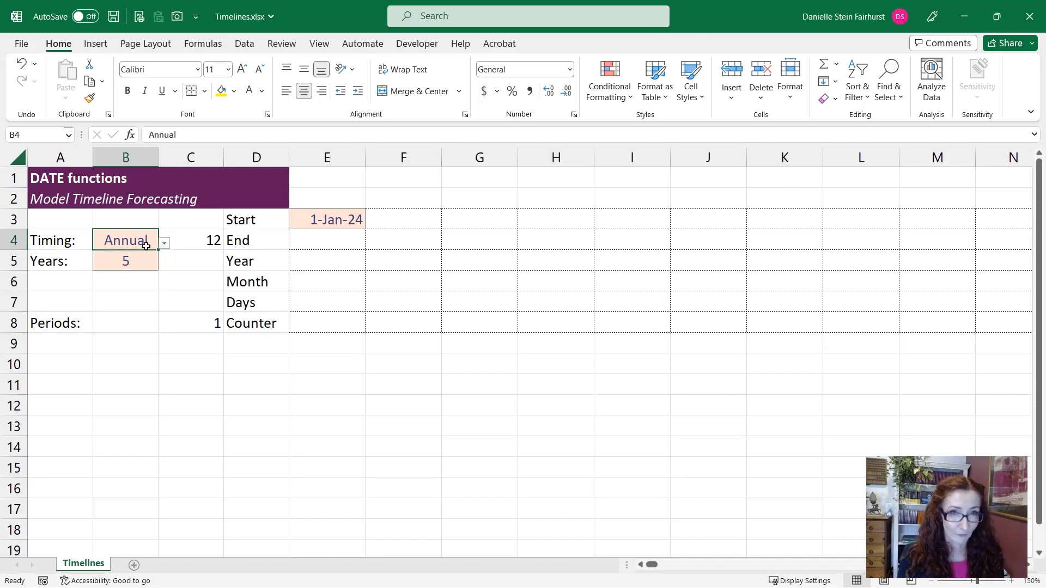
click(307, 225)
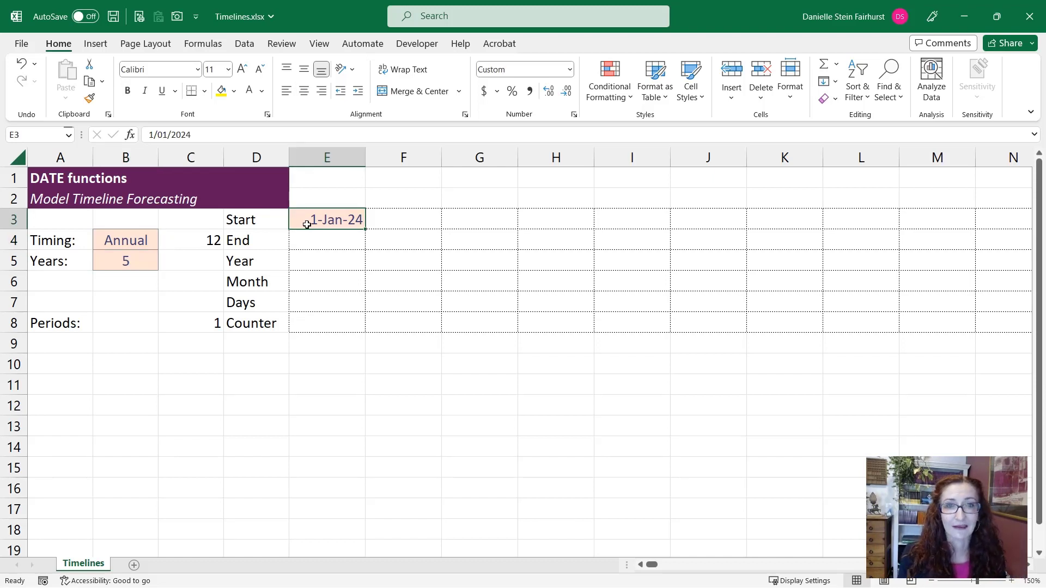
Enter =SEQUENCE(,B5*C8,,0) in E8 so a row of 1s spills across the Counter row.
click(301, 322)
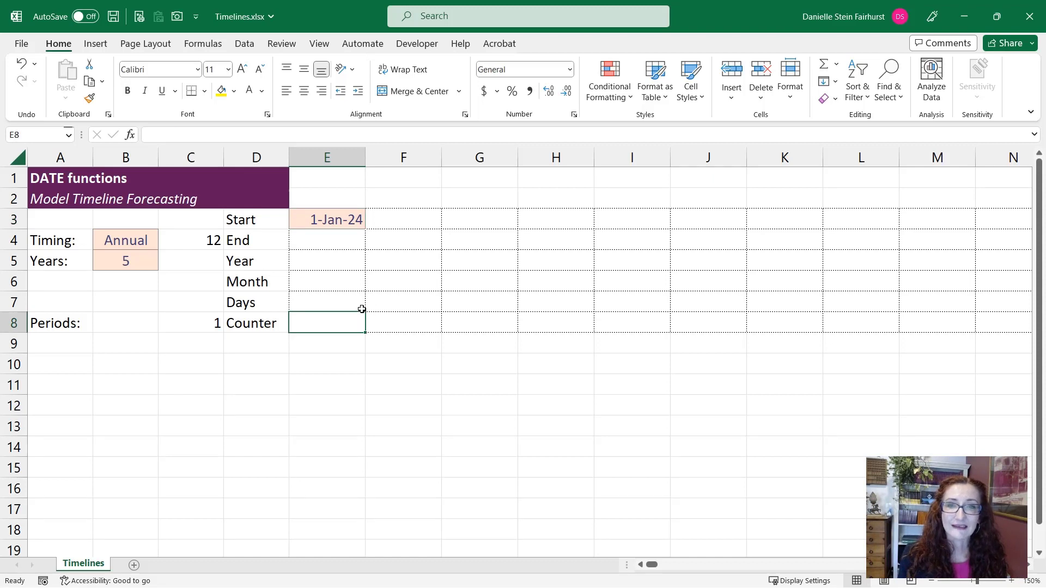
text(=)
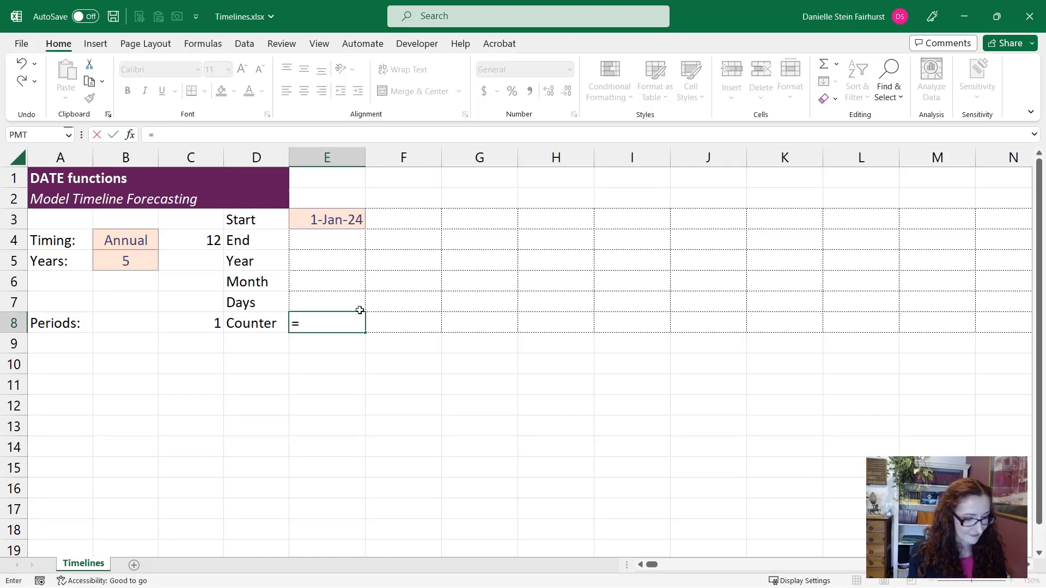
text(sequ)
key(Tab)
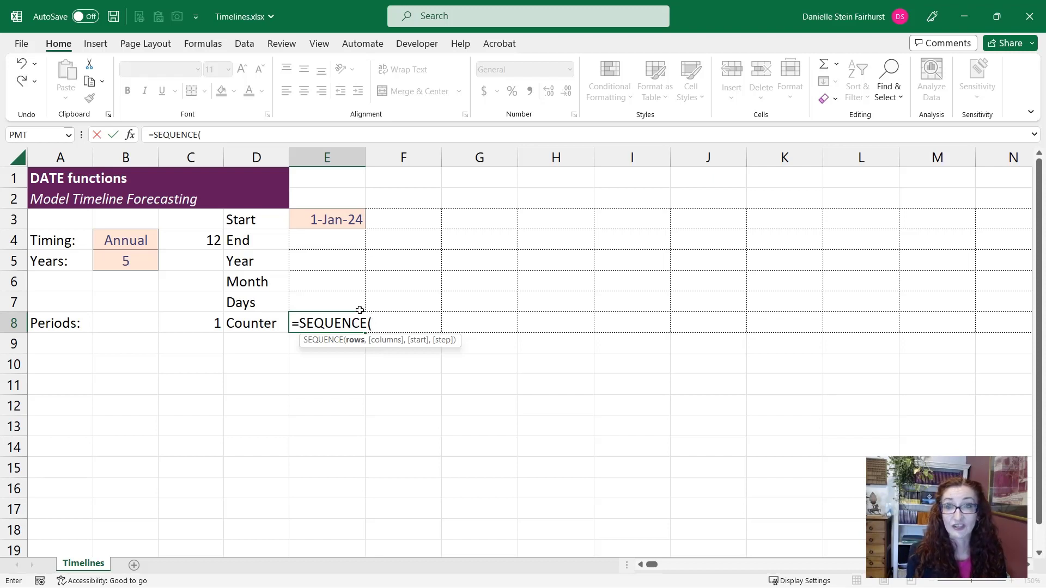
text(,)
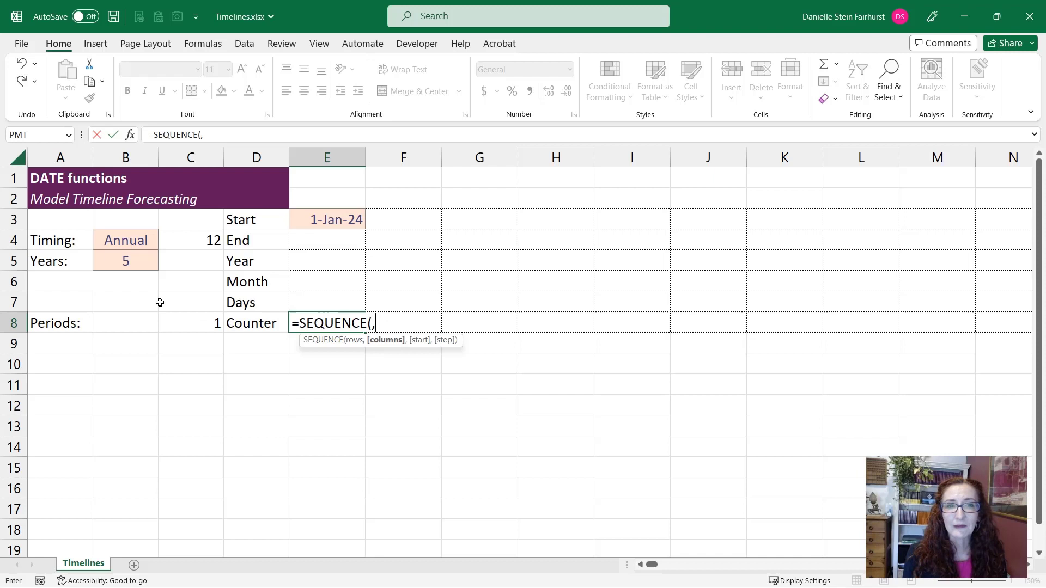
click(127, 260)
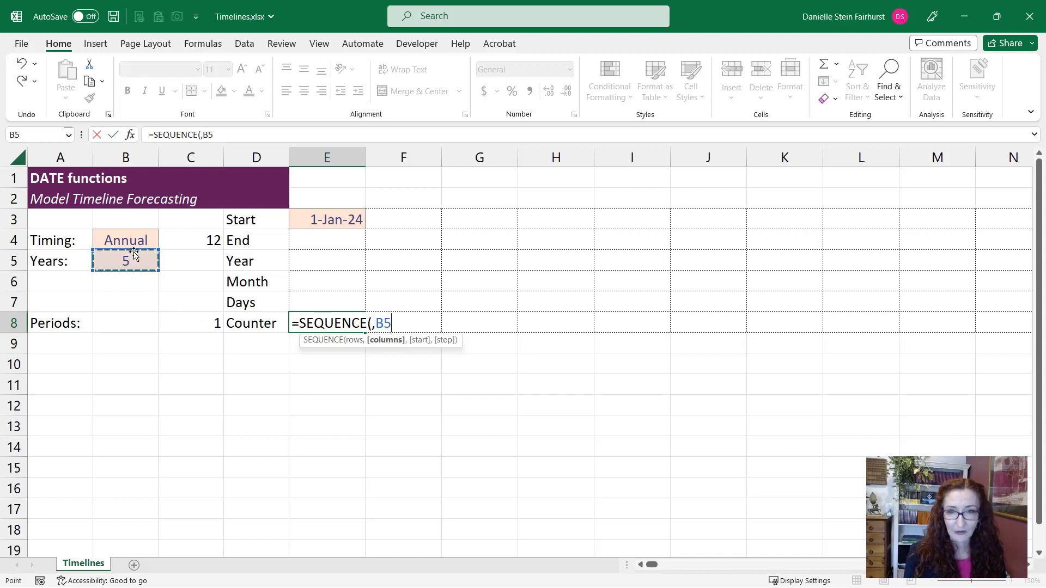
text(*)
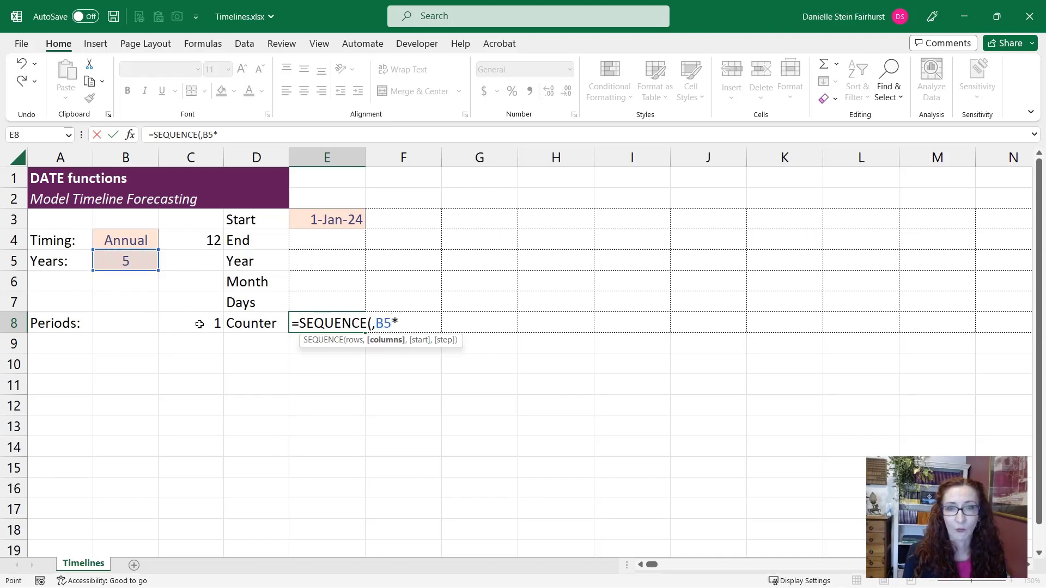
click(199, 324)
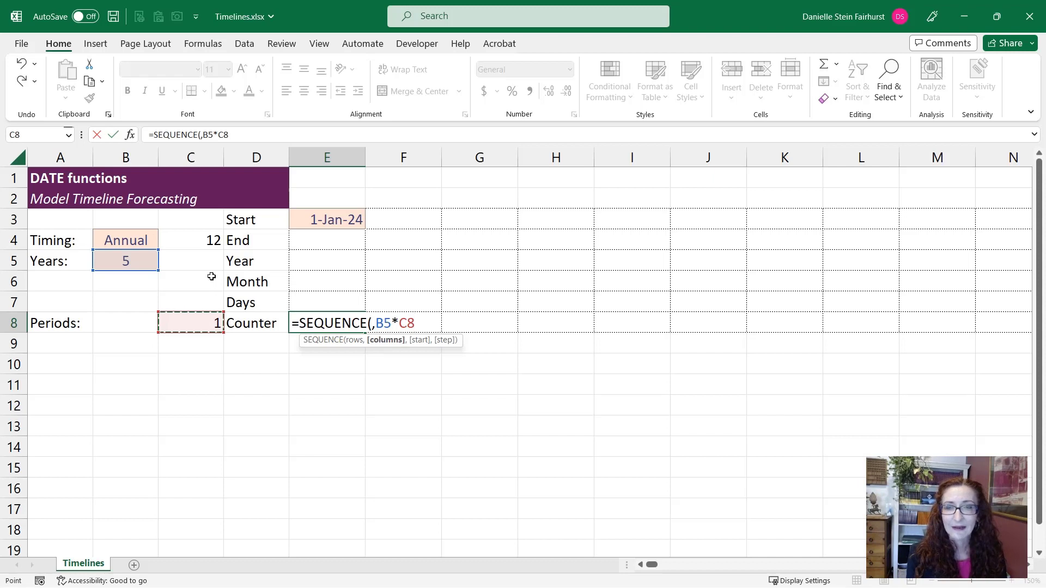
text(,)
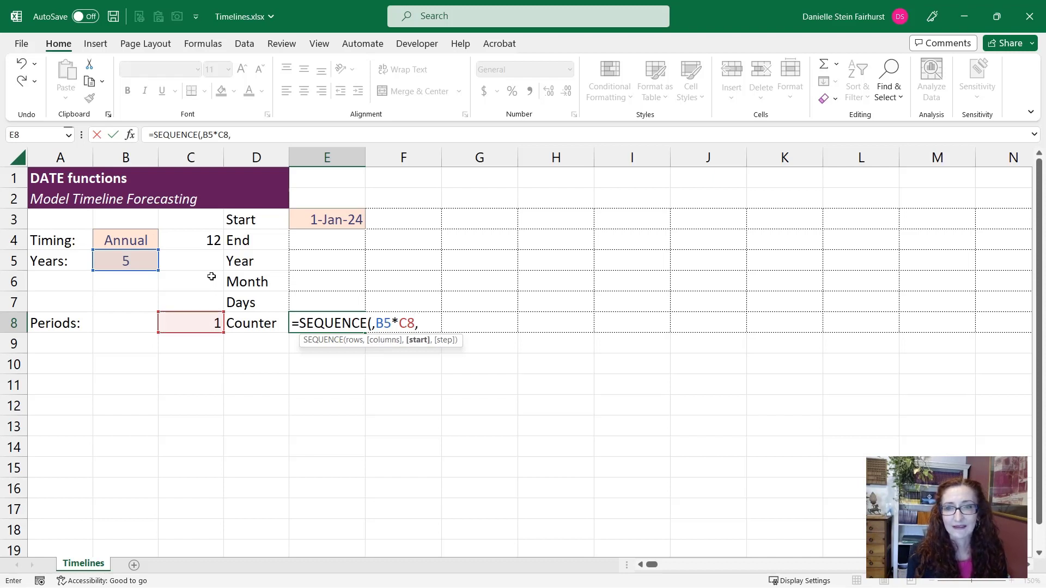
text(,)
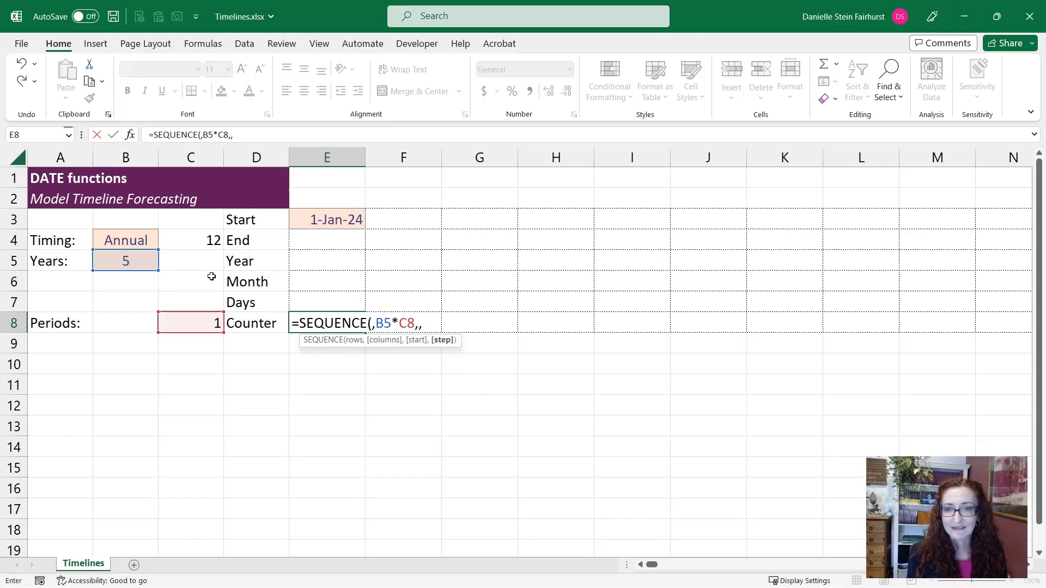
text(0)
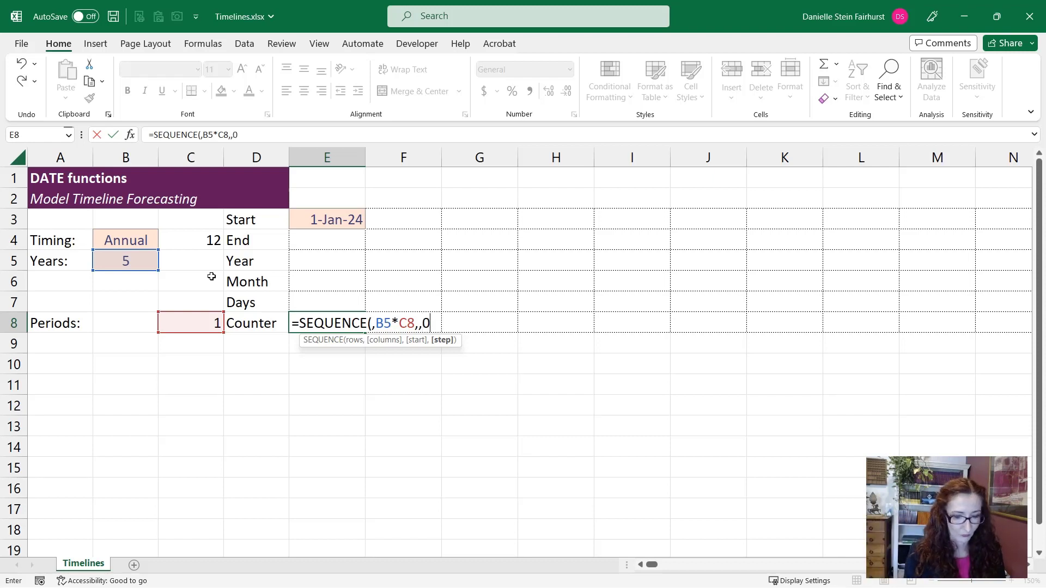
text())
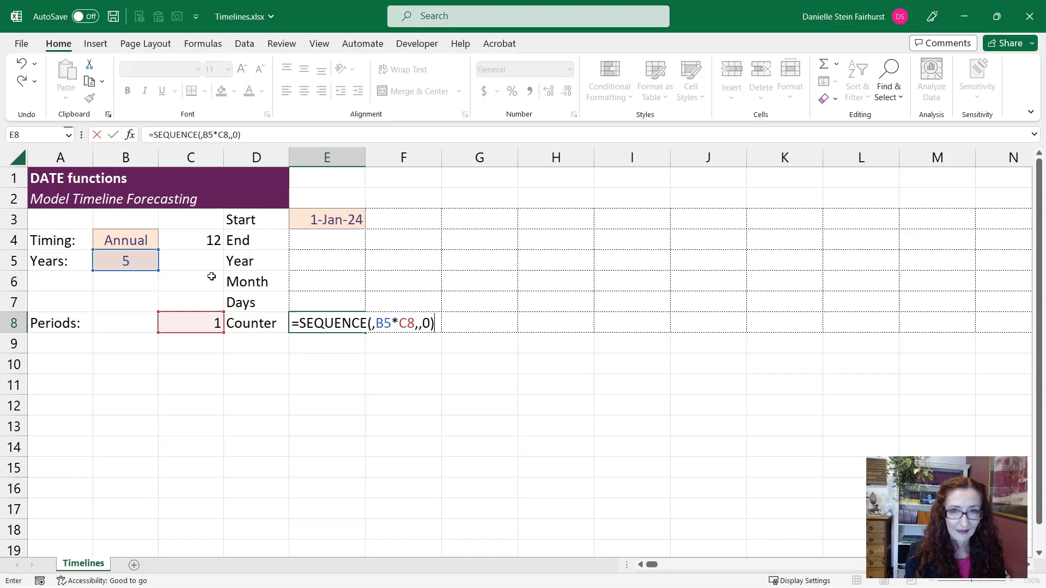
key(Return)
key(Up)
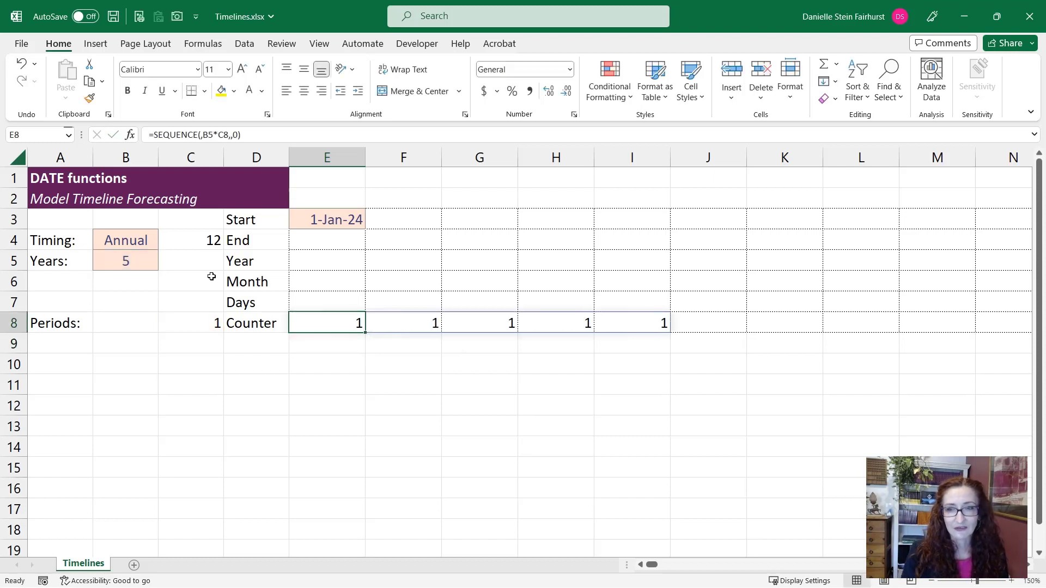
Review the Periods IF formula in C8 and switch Timing to Quarterly.
click(203, 320)
key(F2)
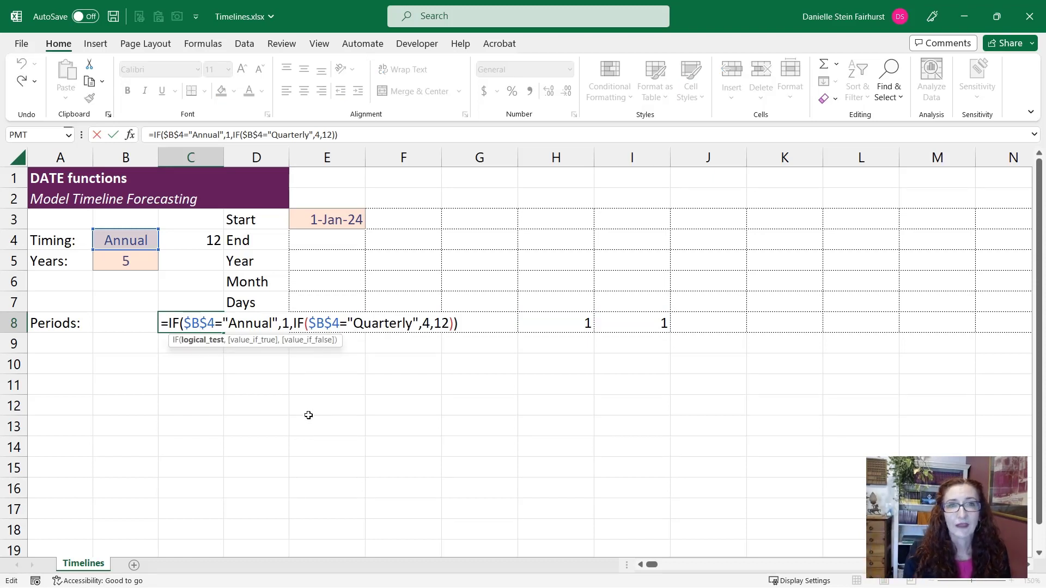
key(Escape)
click(106, 240)
click(164, 242)
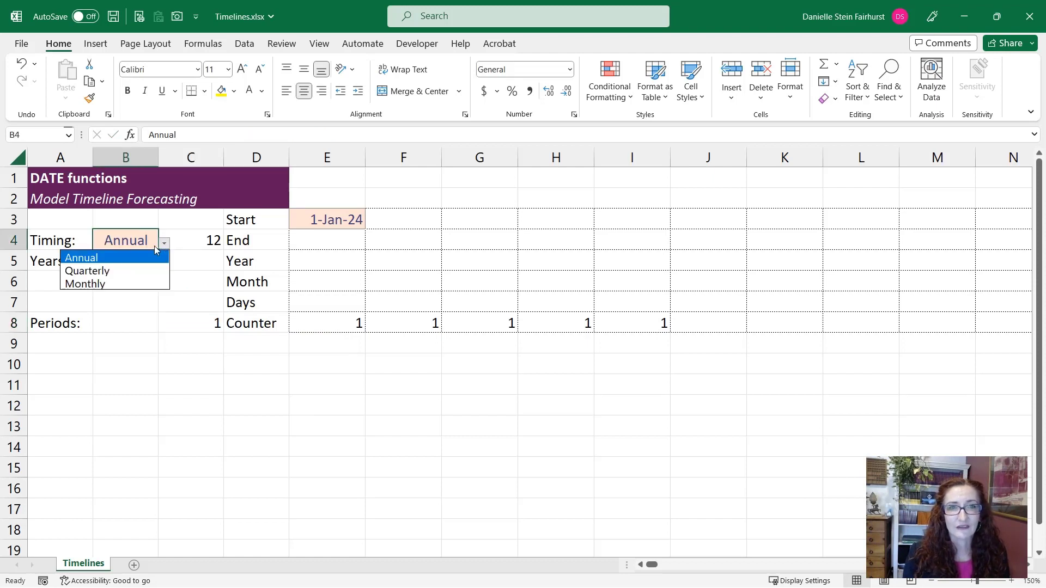
click(128, 271)
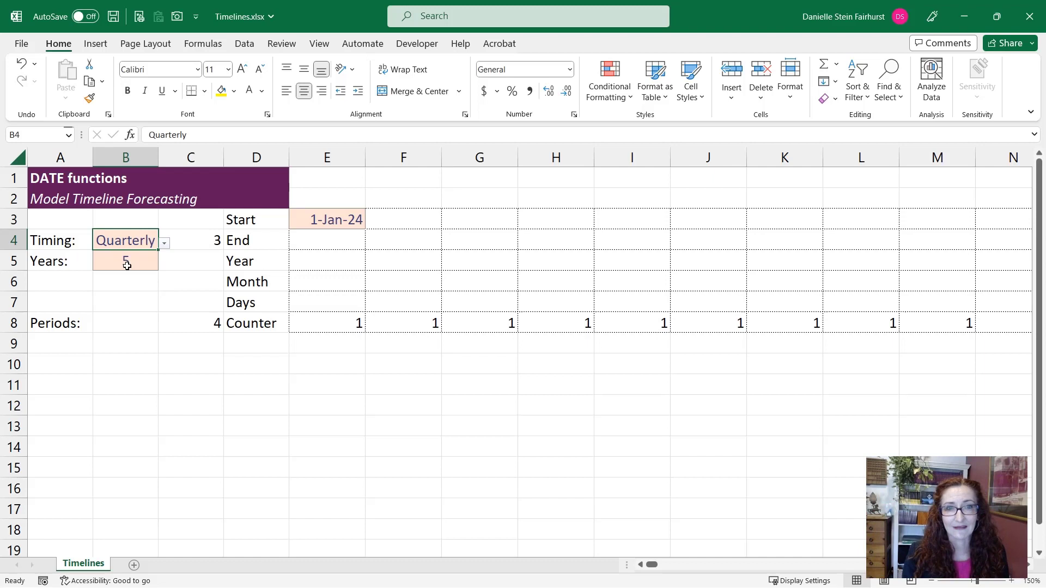
Set Years to 1 and switch Timing to Monthly, giving 12 periods.
click(127, 266)
text(1)
key(Return)
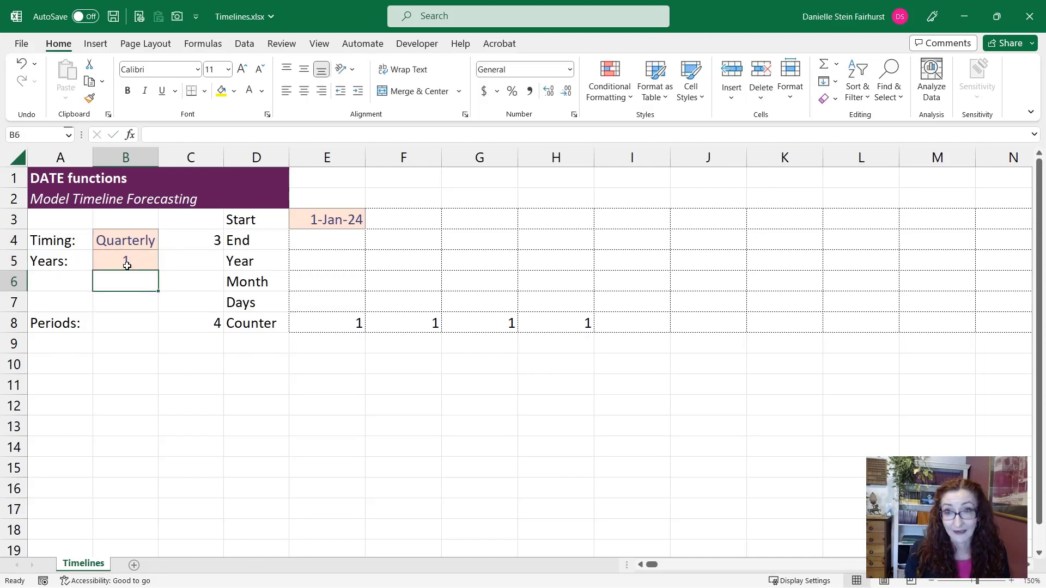
click(126, 238)
click(164, 244)
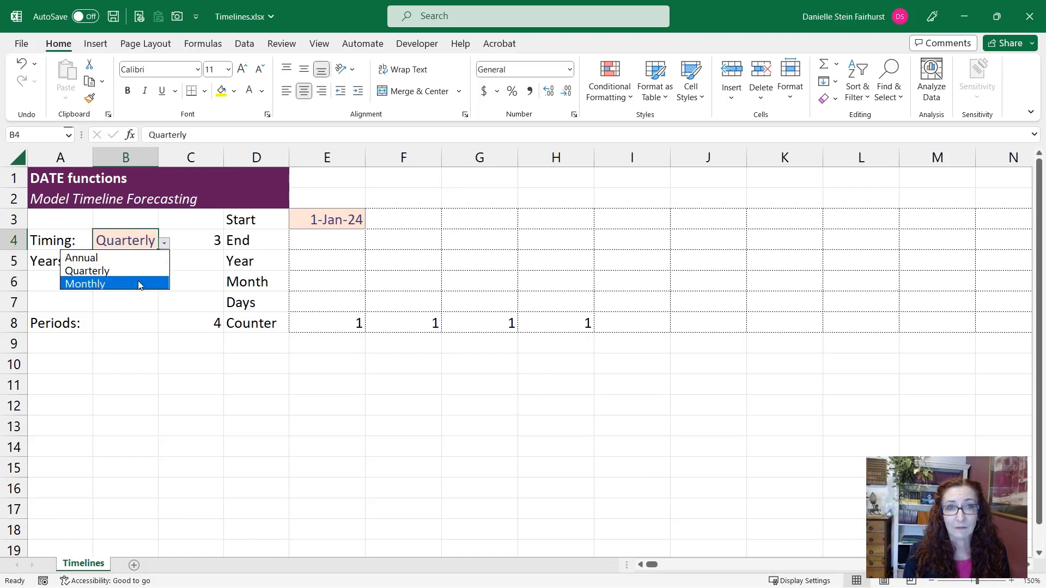
click(140, 284)
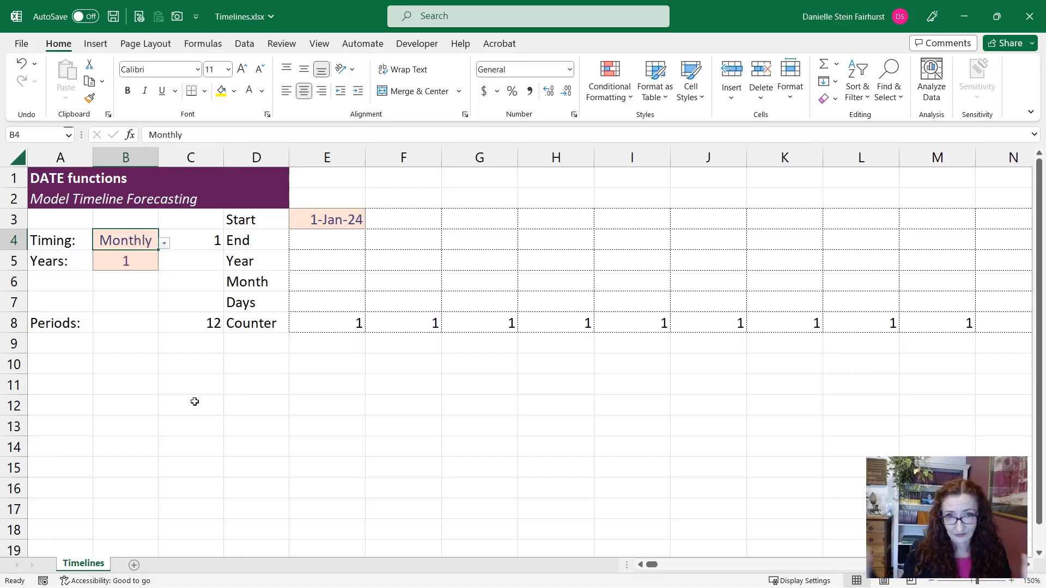
Check the twelve spilled 1s along row 8, then return to the first End date cell E4.
click(477, 327)
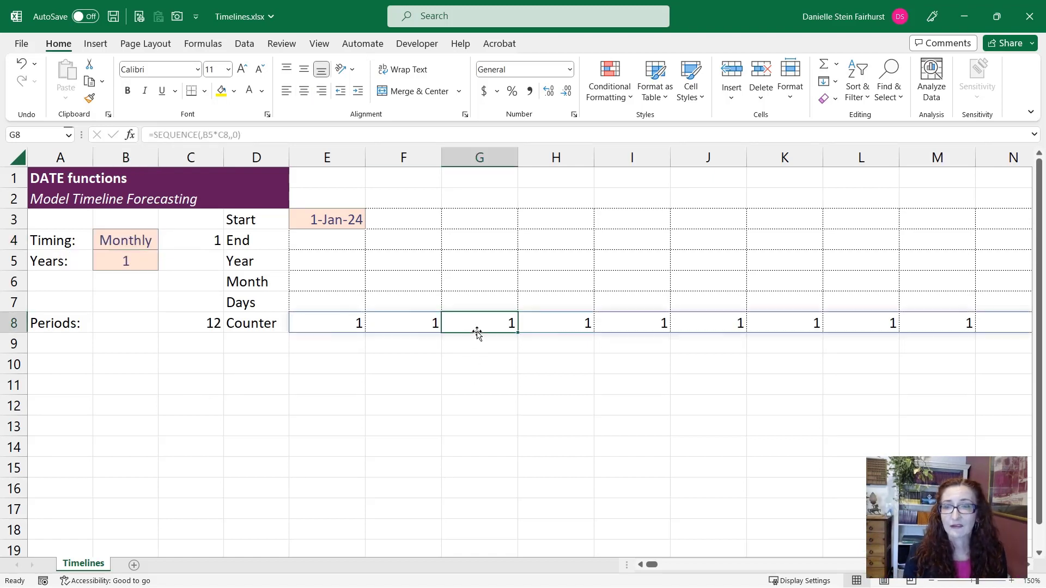
key(ctrl+Right)
key(Right)
key(Right)
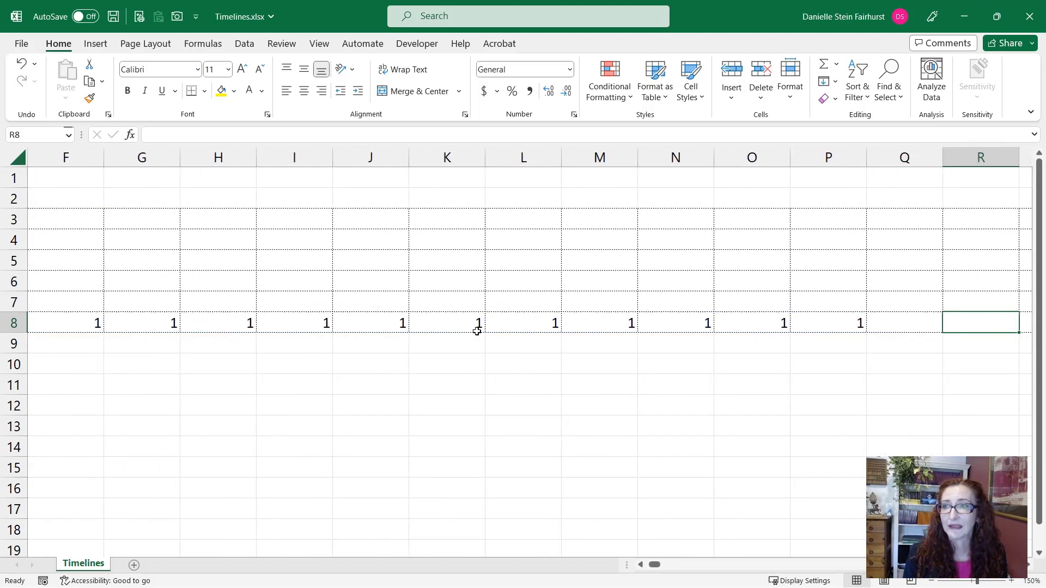
key(ctrl+Right)
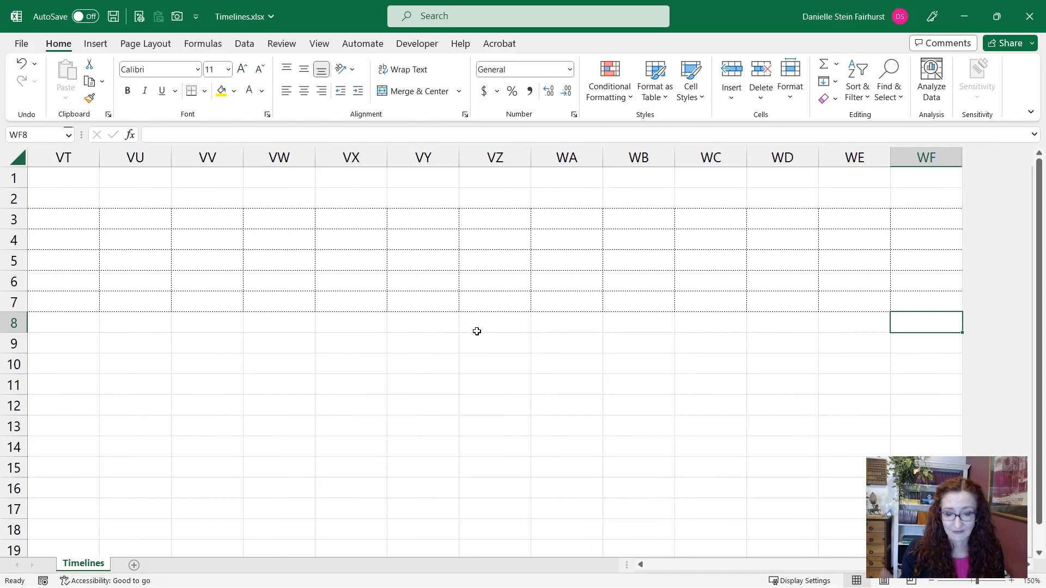
key(ctrl+Left)
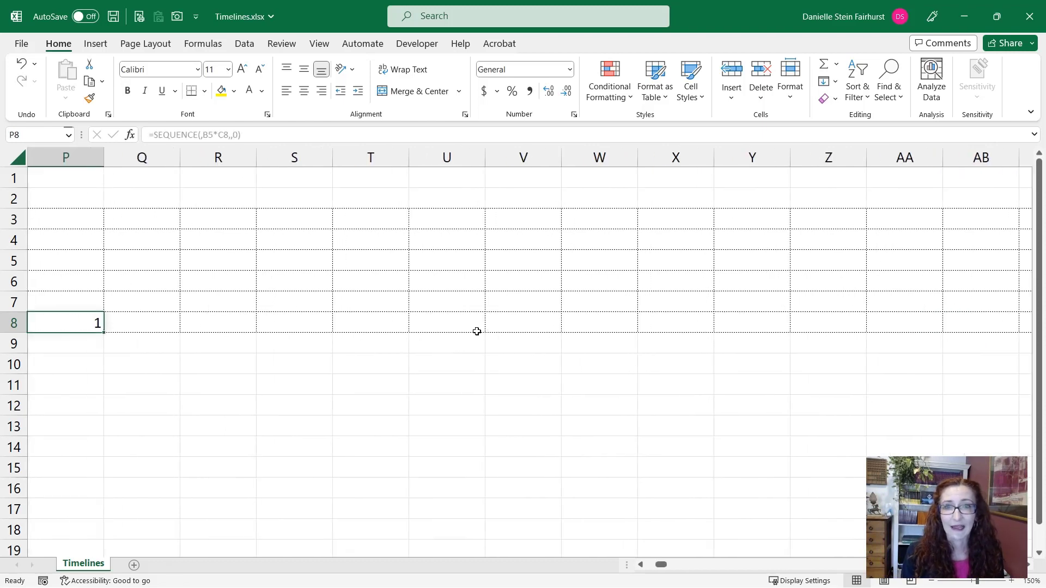
key(ctrl+Left)
key(ctrl+Left)
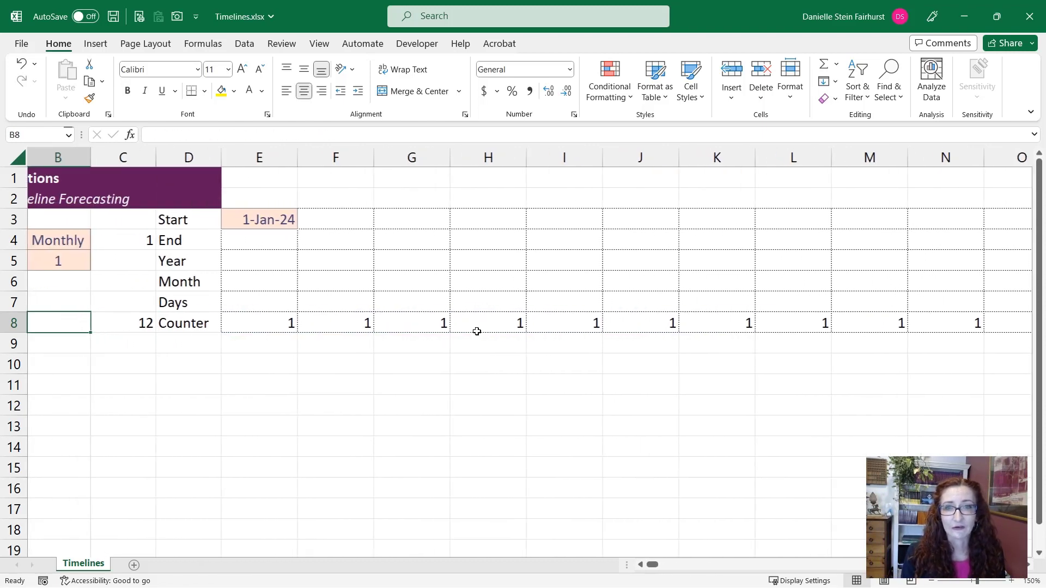
key(Right)
key(Right)
key(Right)
key(Right)
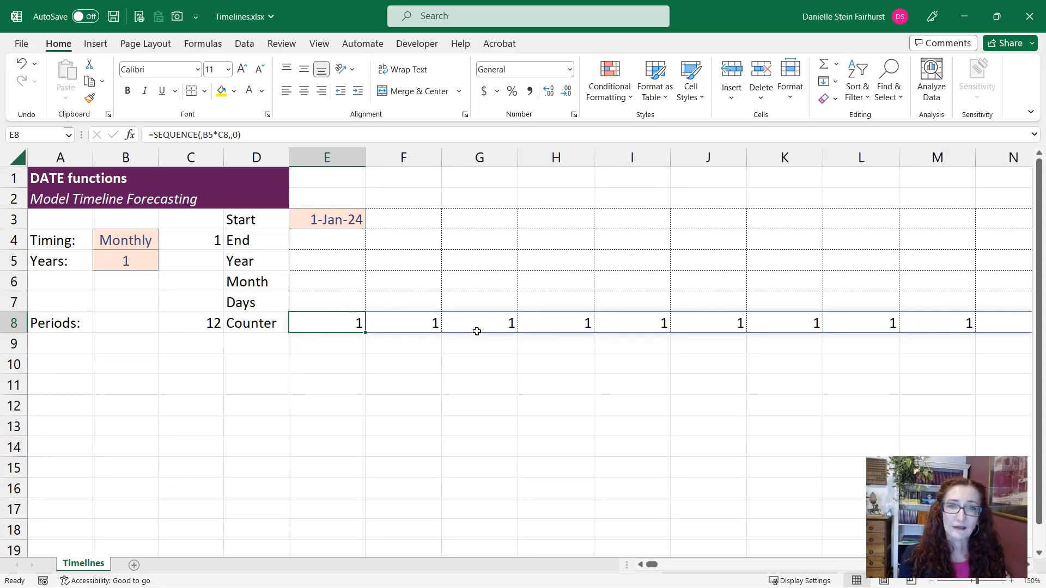
key(Up)
key(Up)
key(Up)
key(Up)
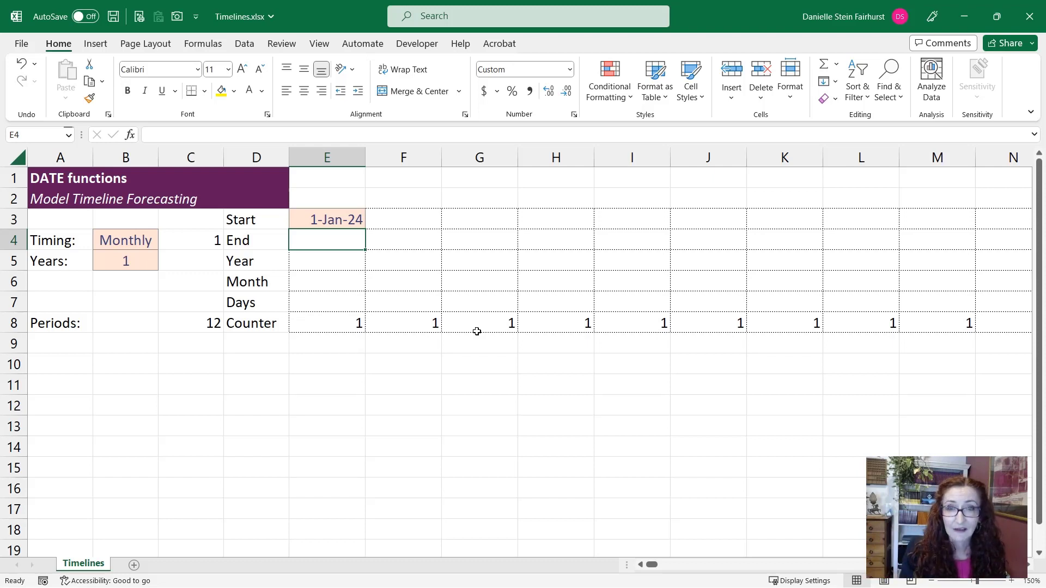
Review the step-size formula in C4 without changing it.
key(Left)
key(Left)
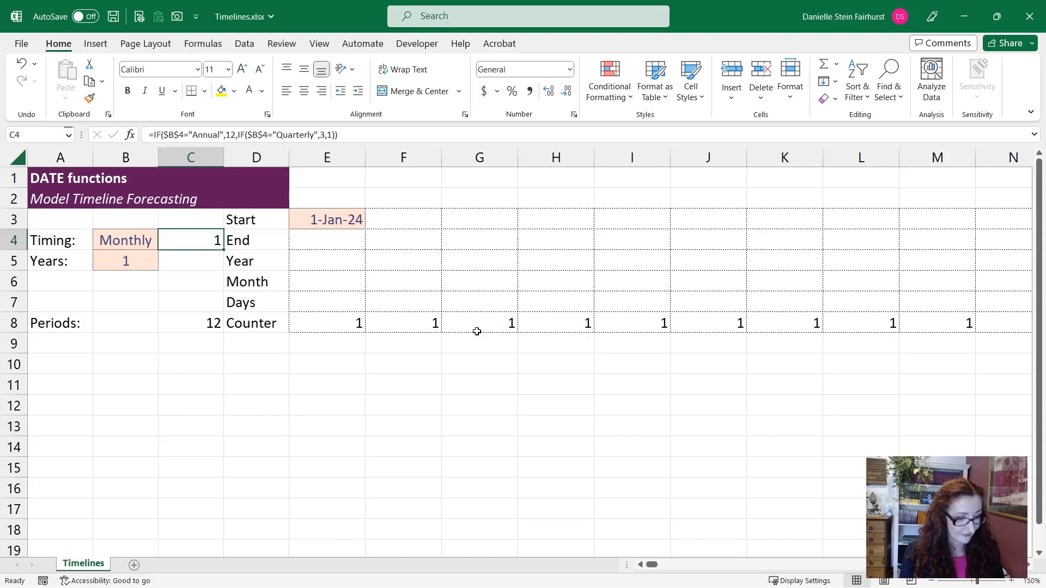
key(F2)
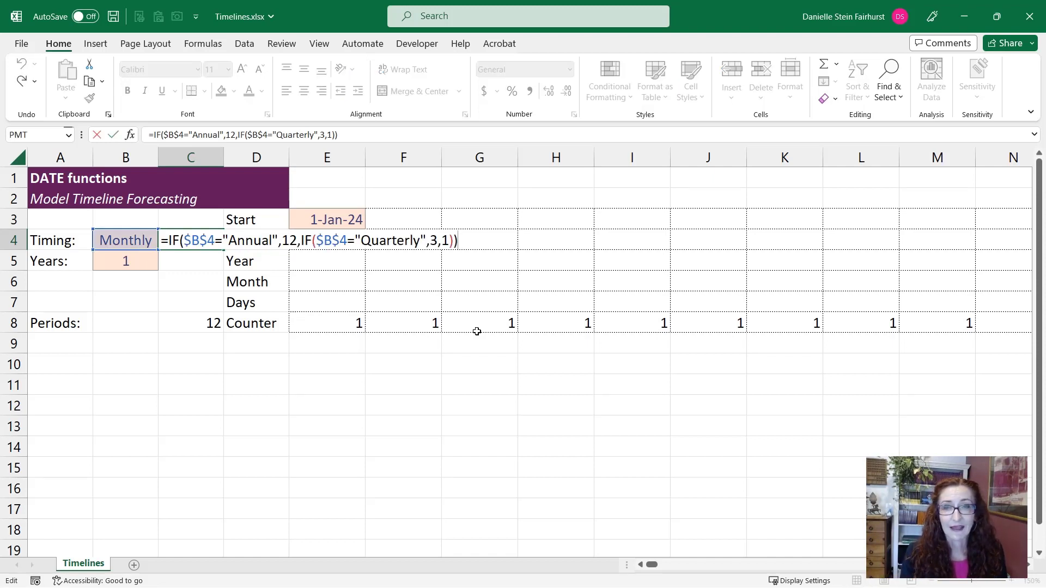
key(Escape)
key(F2)
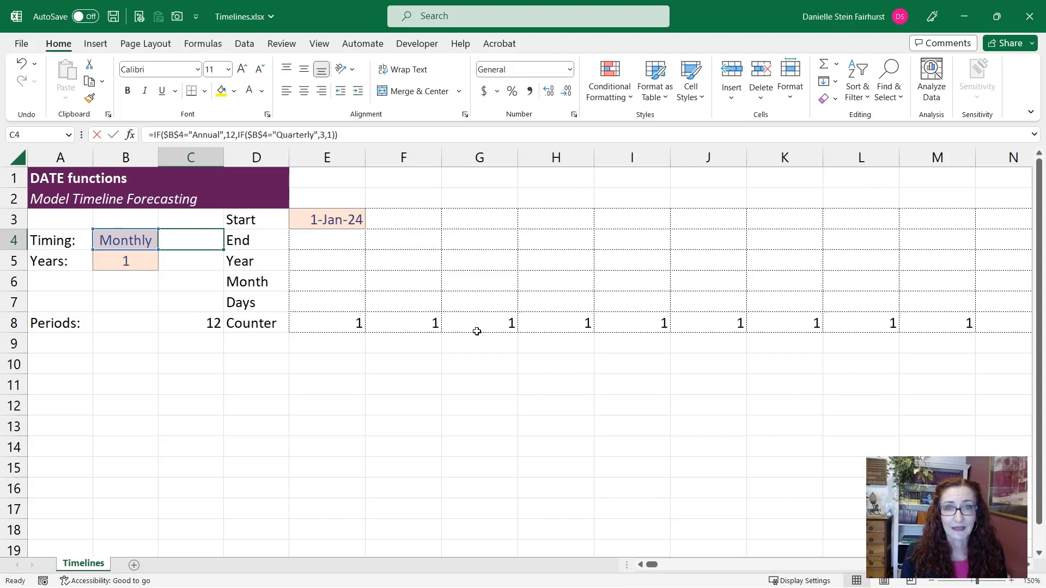
key(Escape)
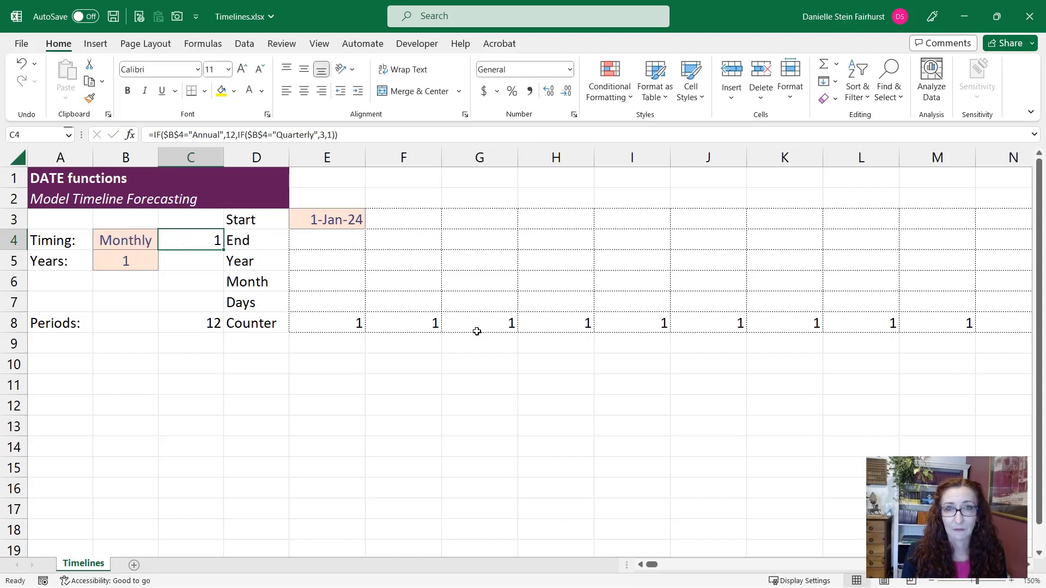
key(Right)
key(Right)
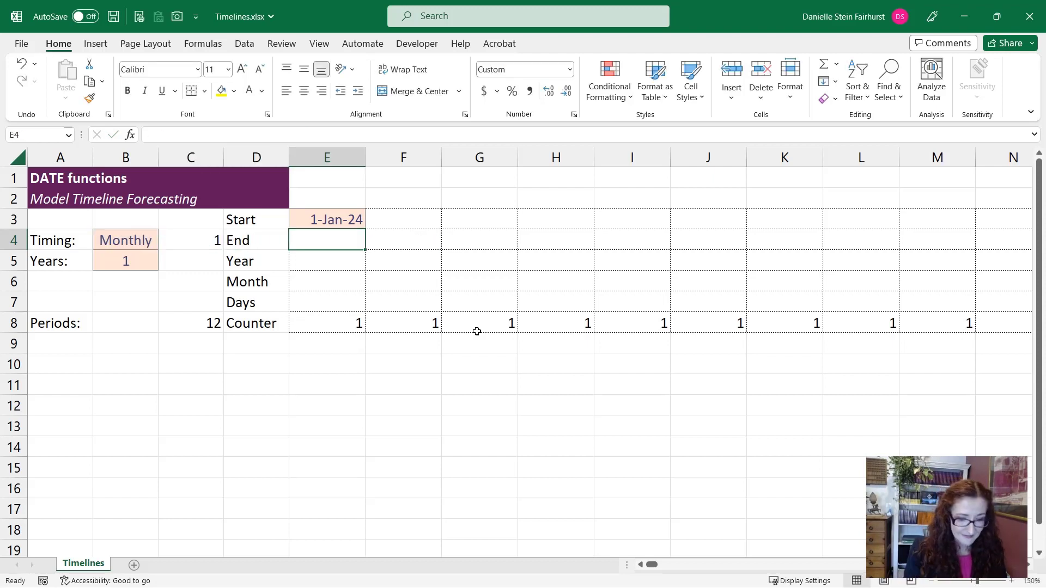
Enter =EOMONTH(E3,0) as the first End date in E4.
text(=eo)
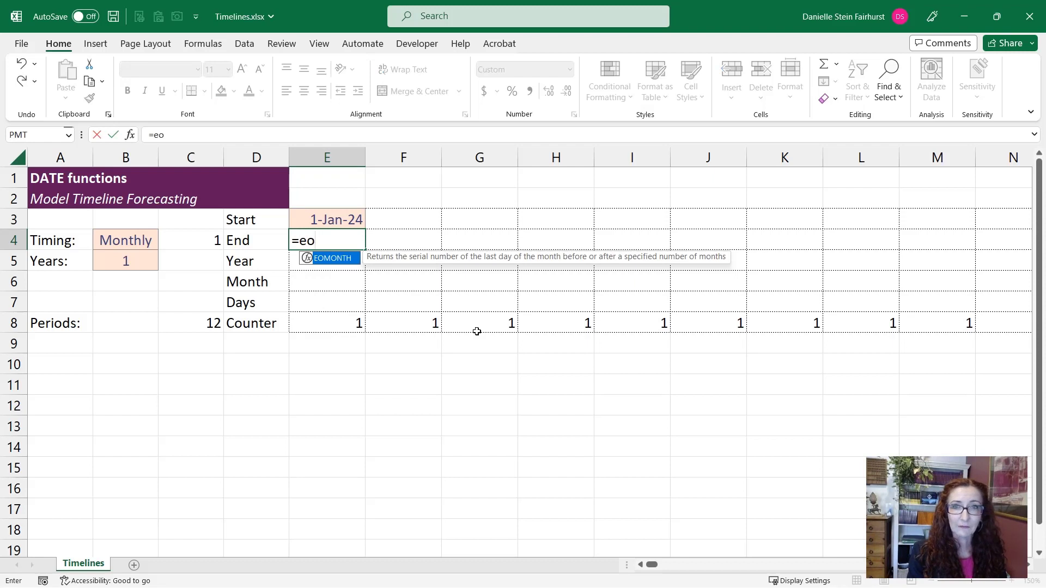
key(Tab)
key(Up)
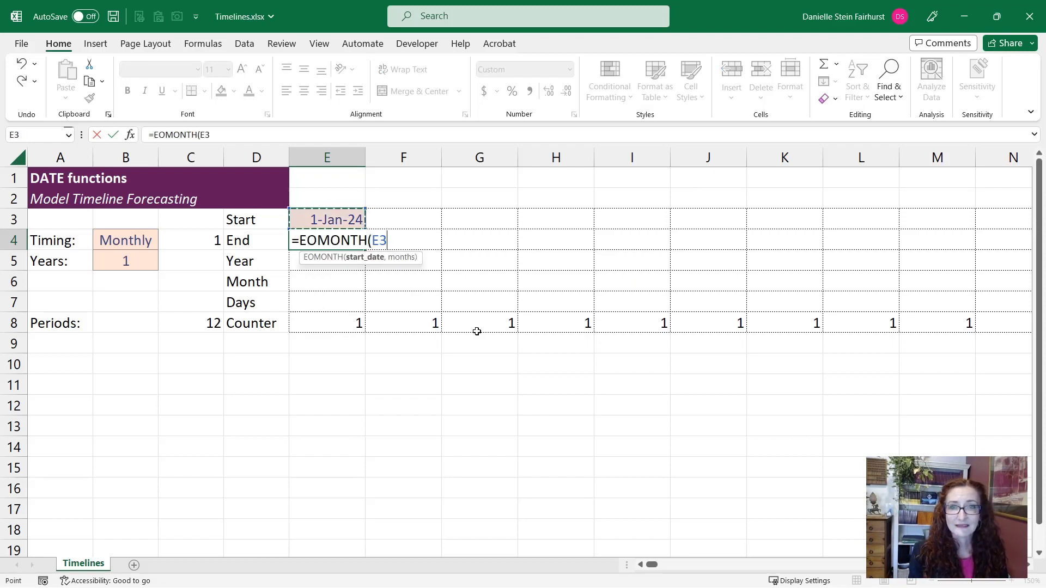
text(,)
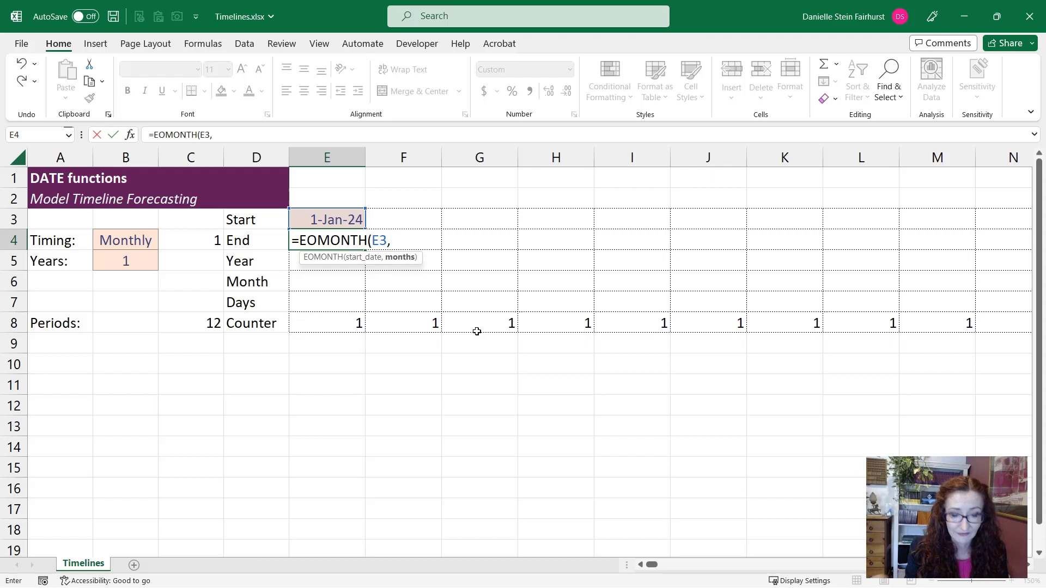
text(0))
key(Return)
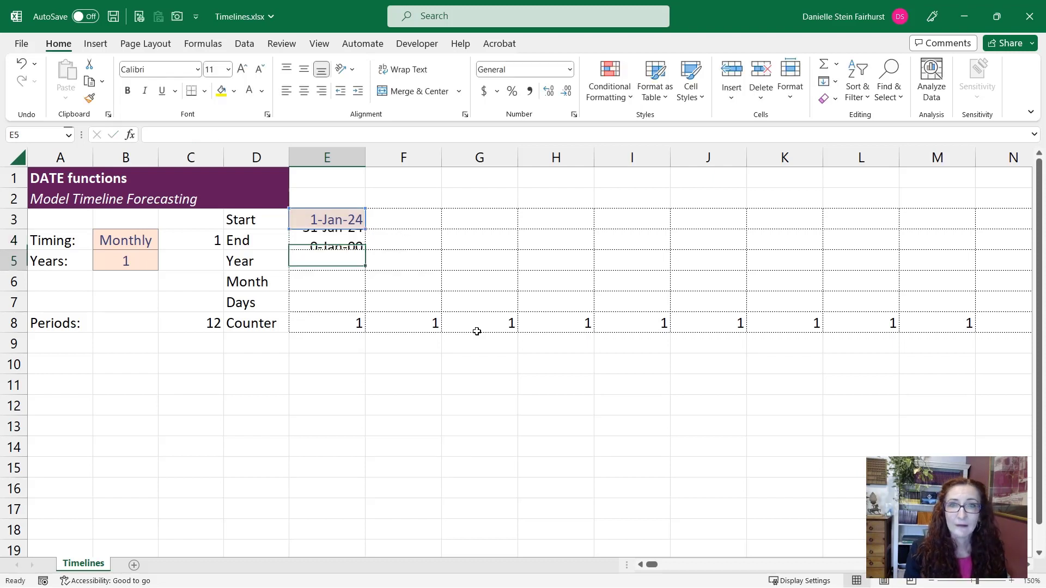
key(Up)
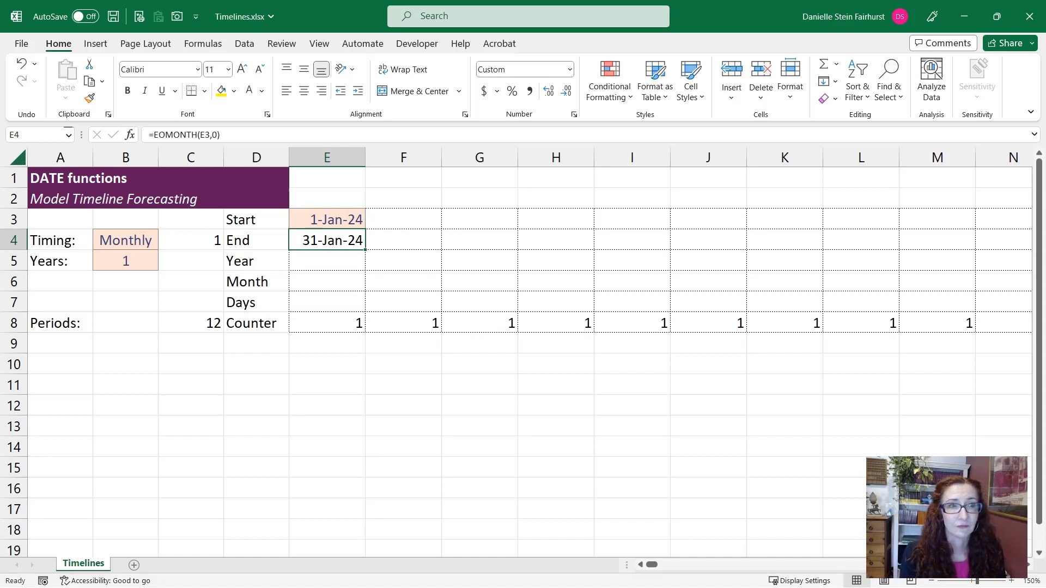
Change E4's months argument to $C$4-1, giving 31-Jan-24.
click(309, 240)
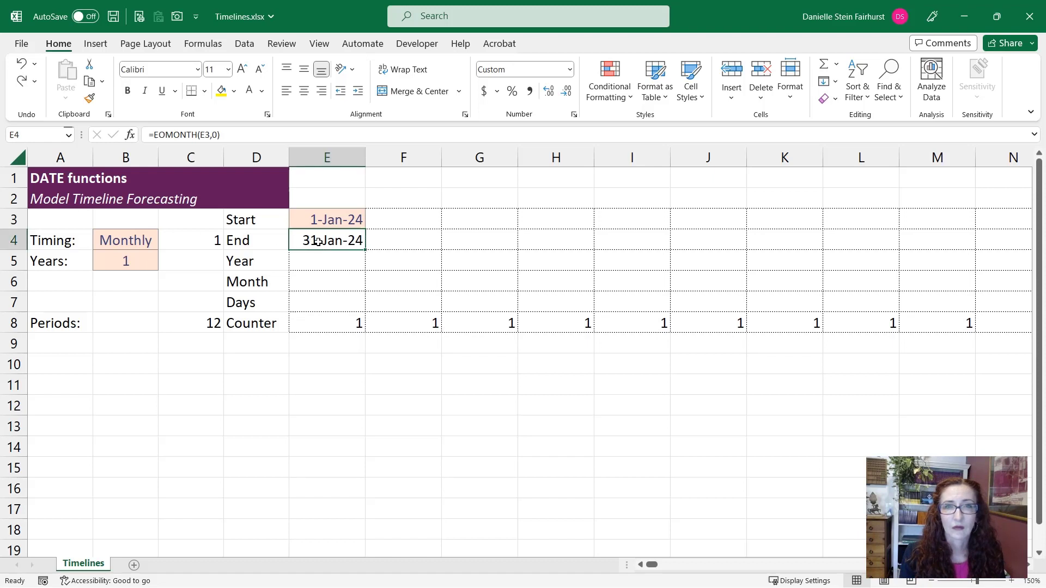
double_click(318, 242)
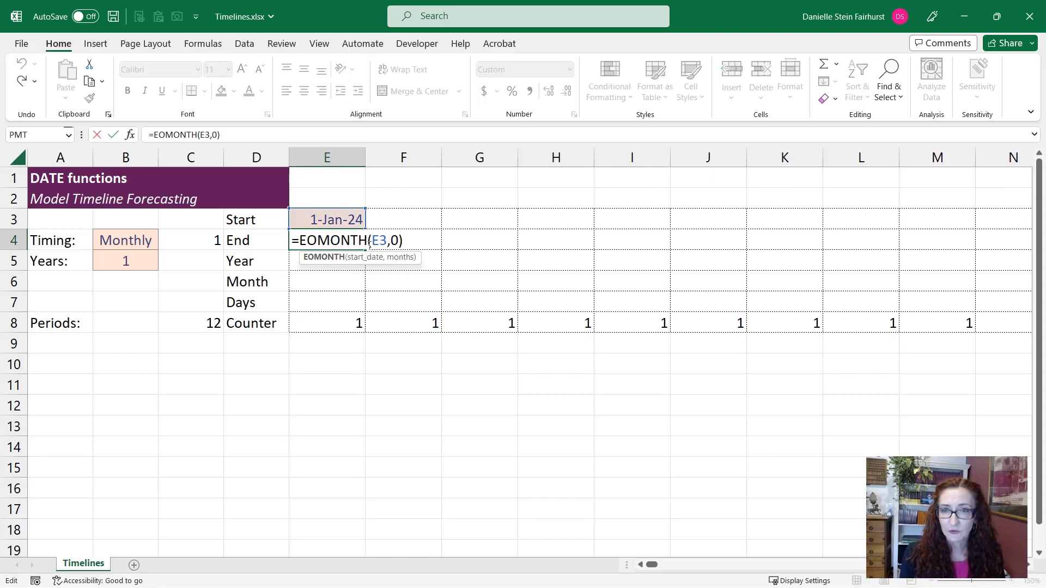
click(394, 240)
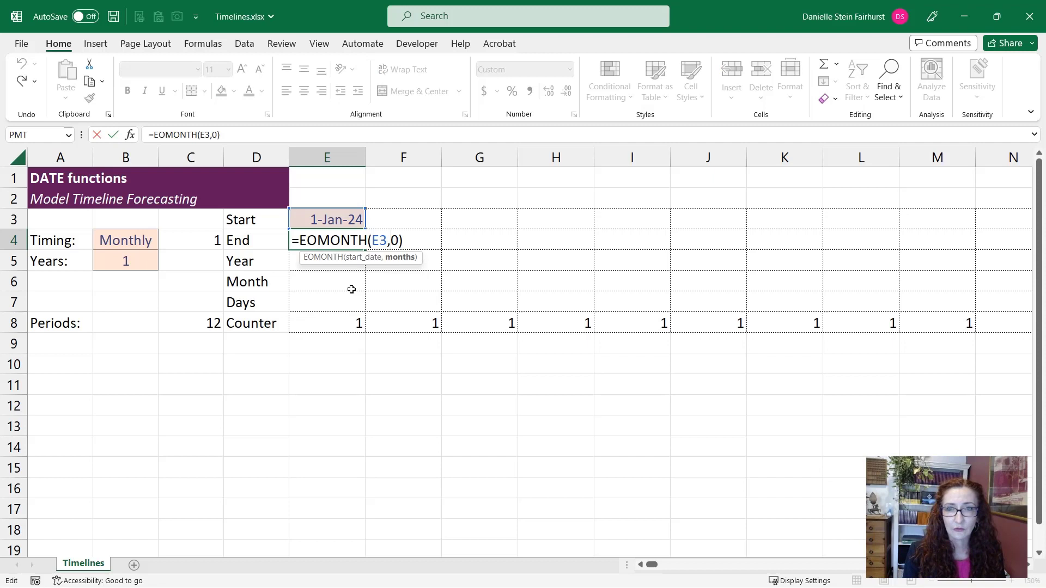
key(Delete)
click(208, 240)
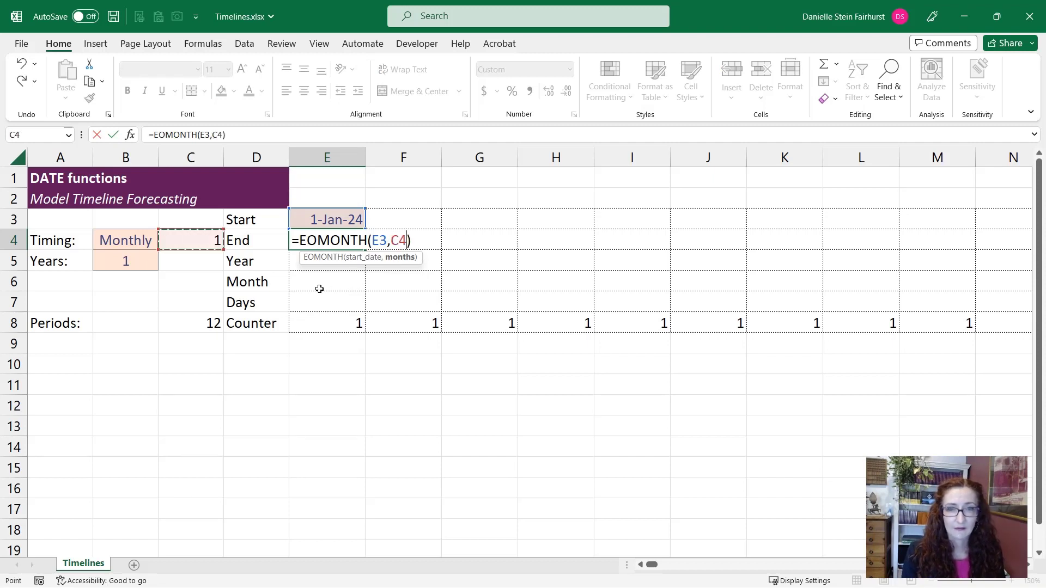
key(F4)
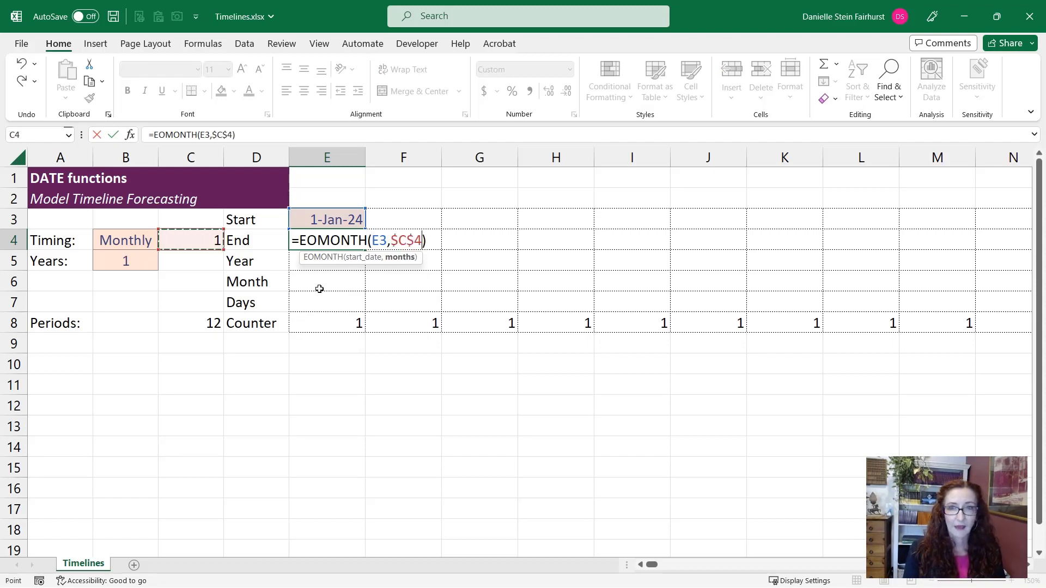
text(-1)
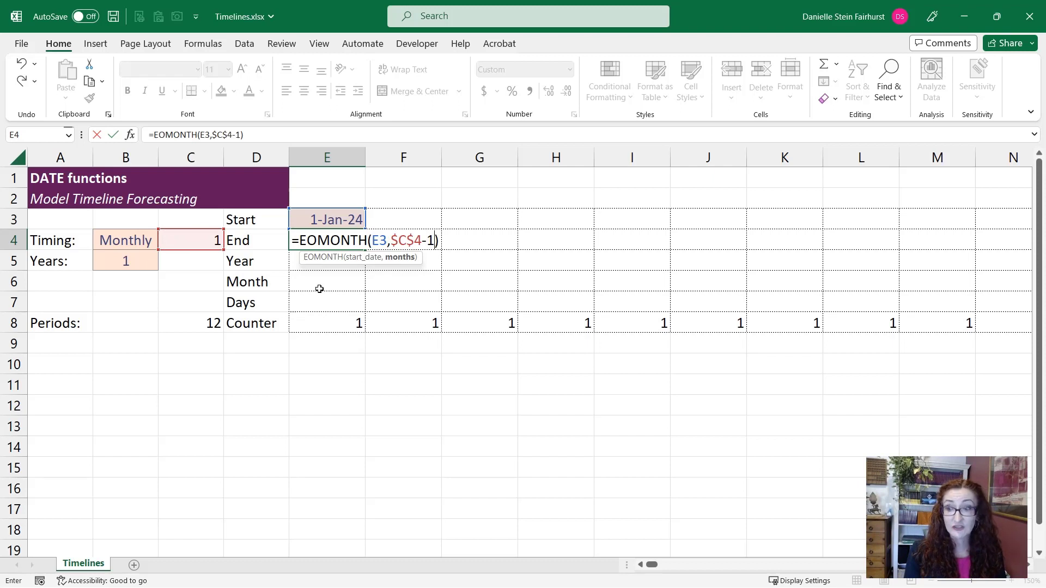
key(Return)
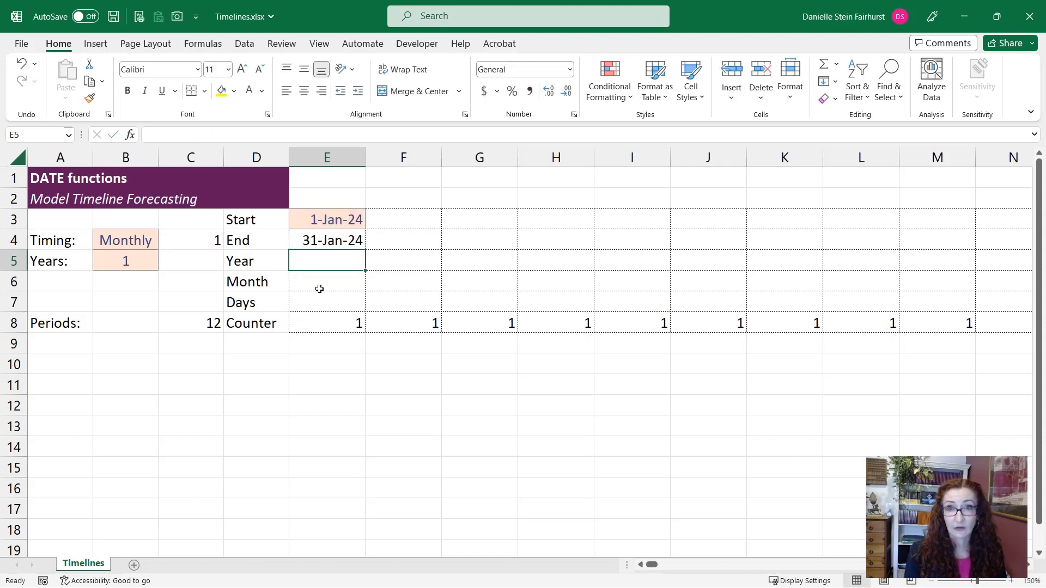
key(Up)
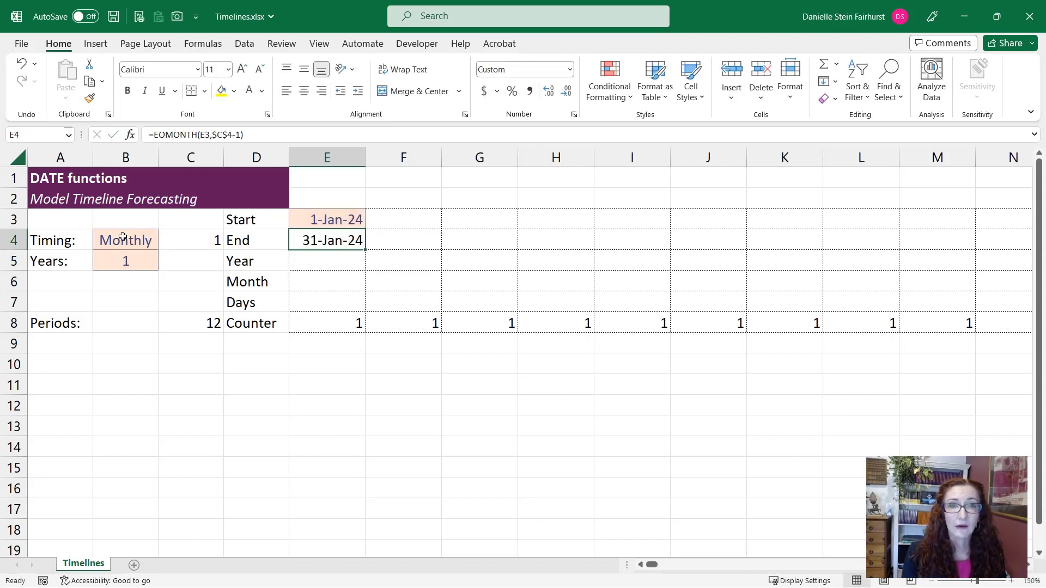
Test Quarterly timing, undo back to Monthly, and review E4's formula references.
click(120, 238)
click(166, 246)
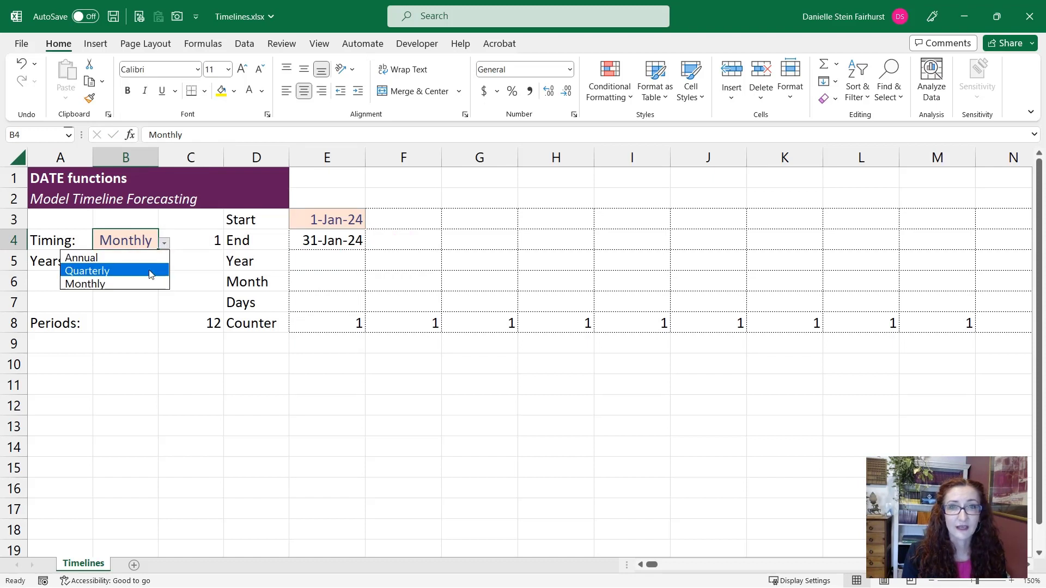
click(149, 270)
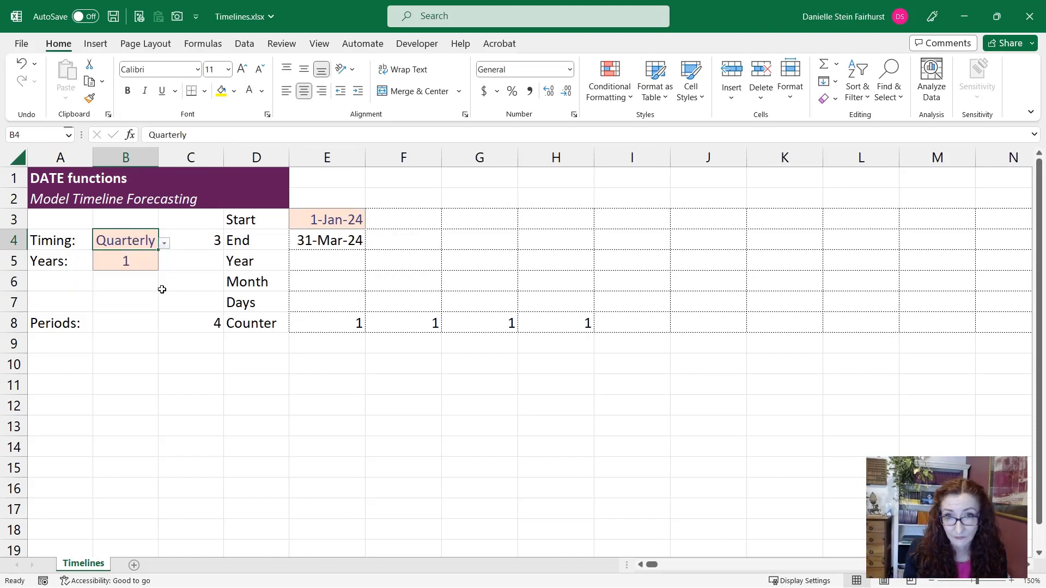
key(ctrl+z)
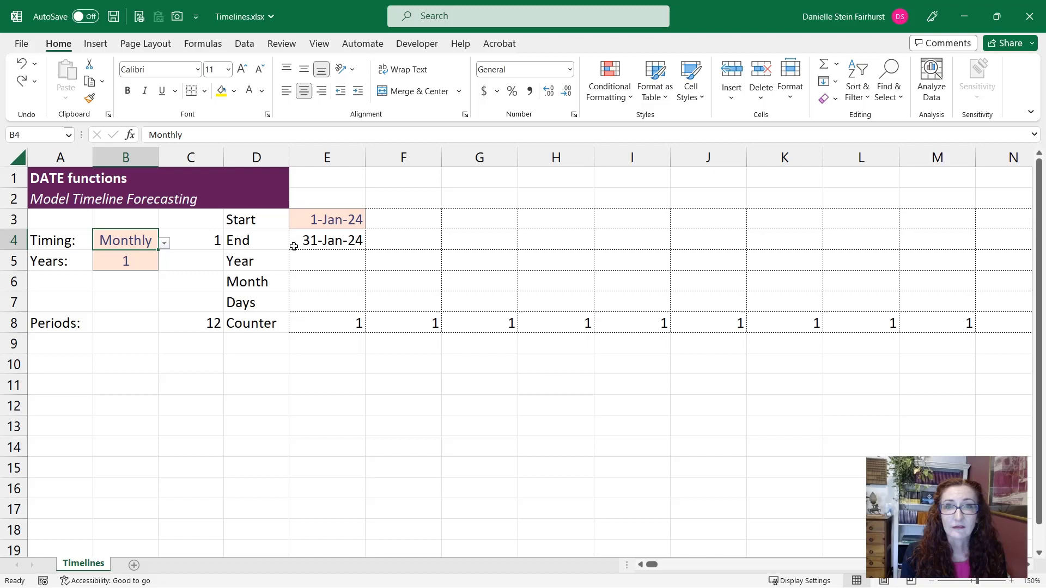
click(306, 240)
key(F2)
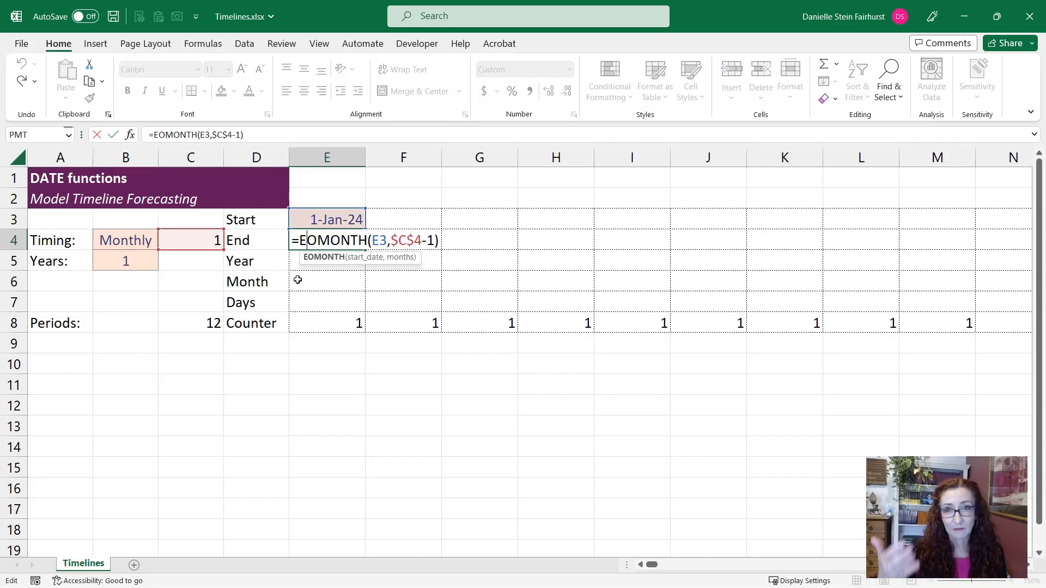
key(Escape)
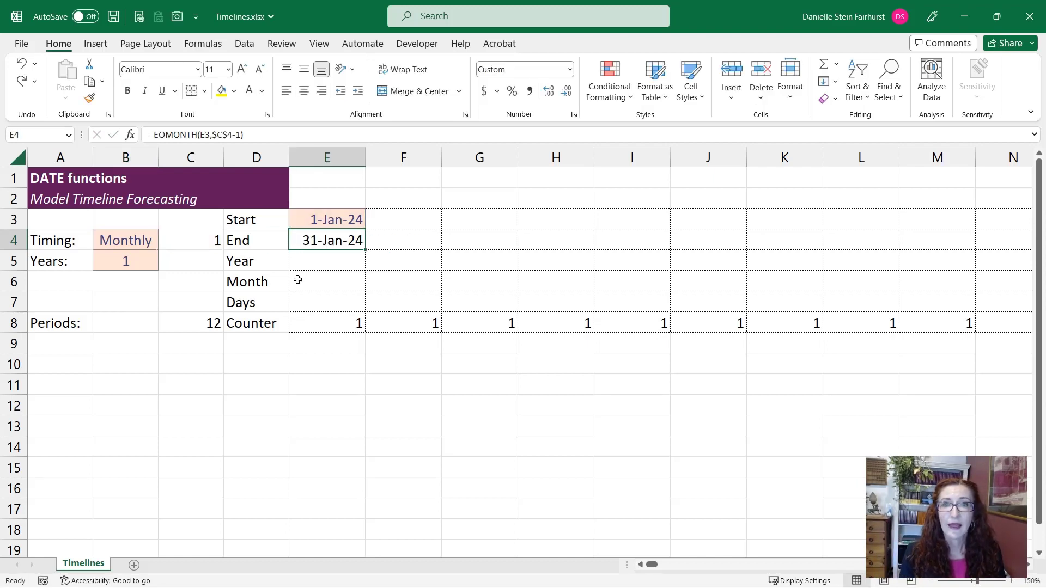
Make the second Start date in F3 =E4+1, the day after the first End date.
key(Up)
key(Right)
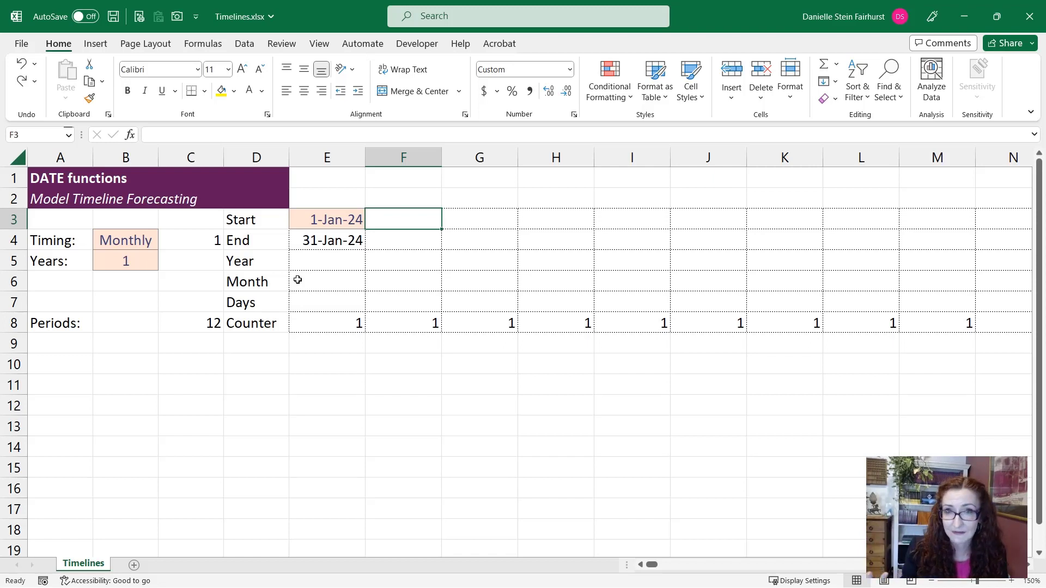
text(=edate)
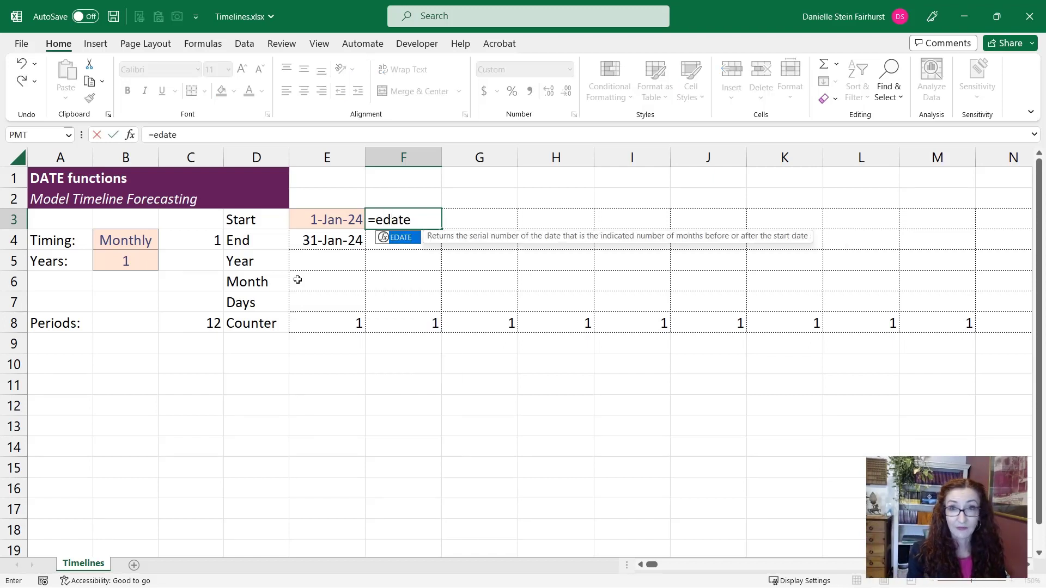
text(()
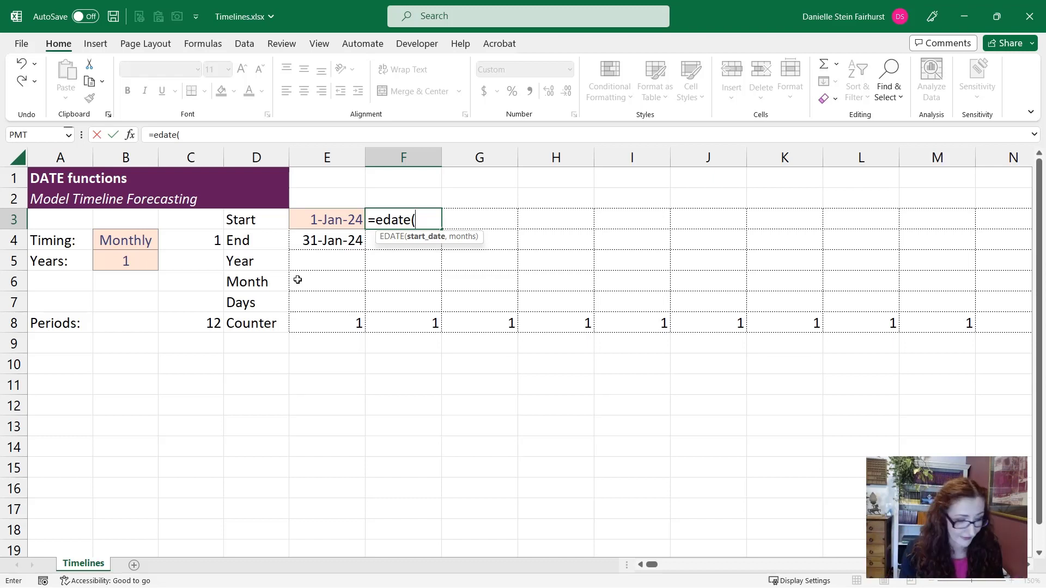
key(Escape)
text(=)
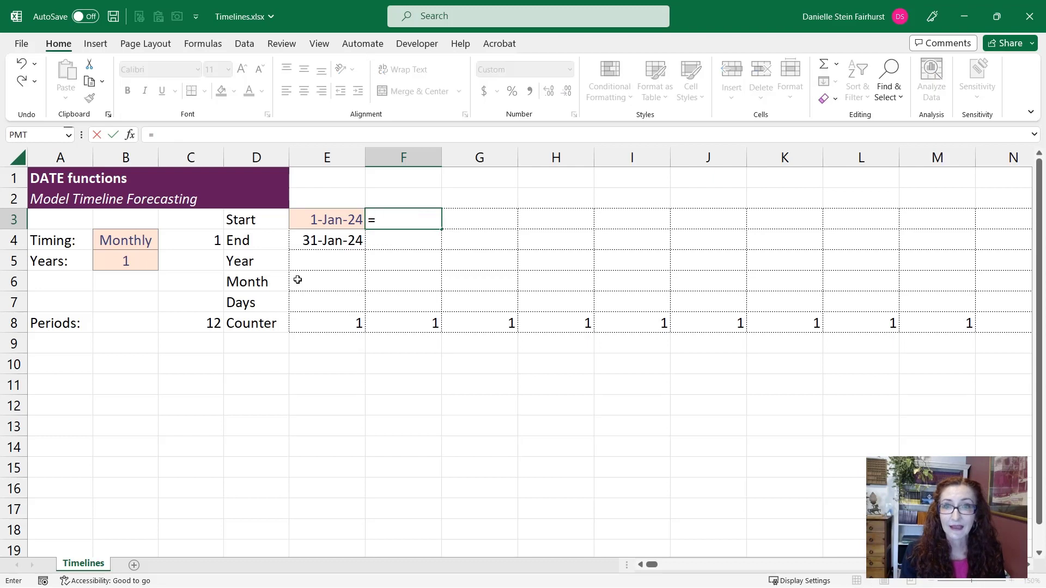
key(Left)
key(Down)
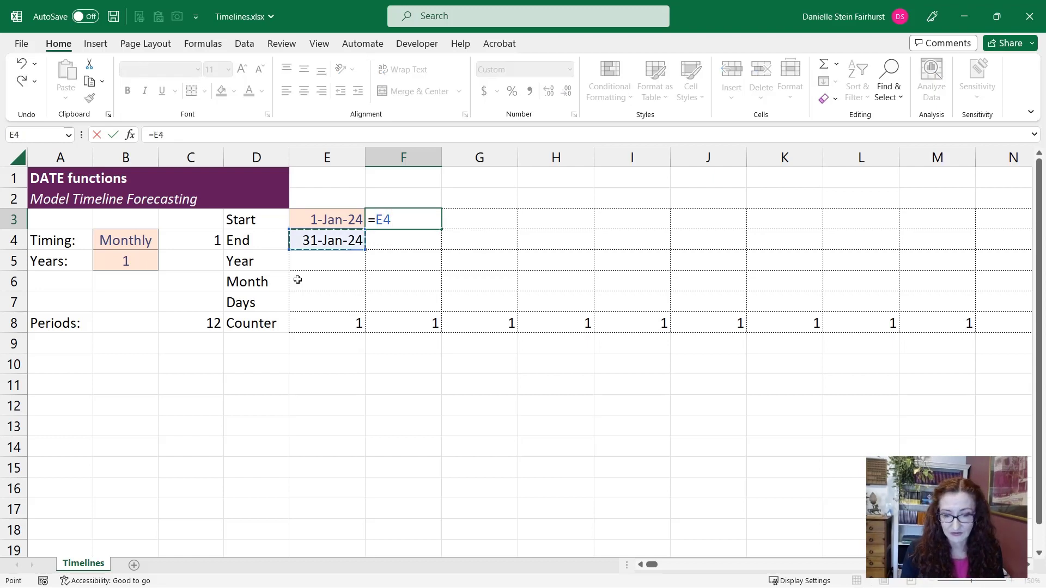
text(+1)
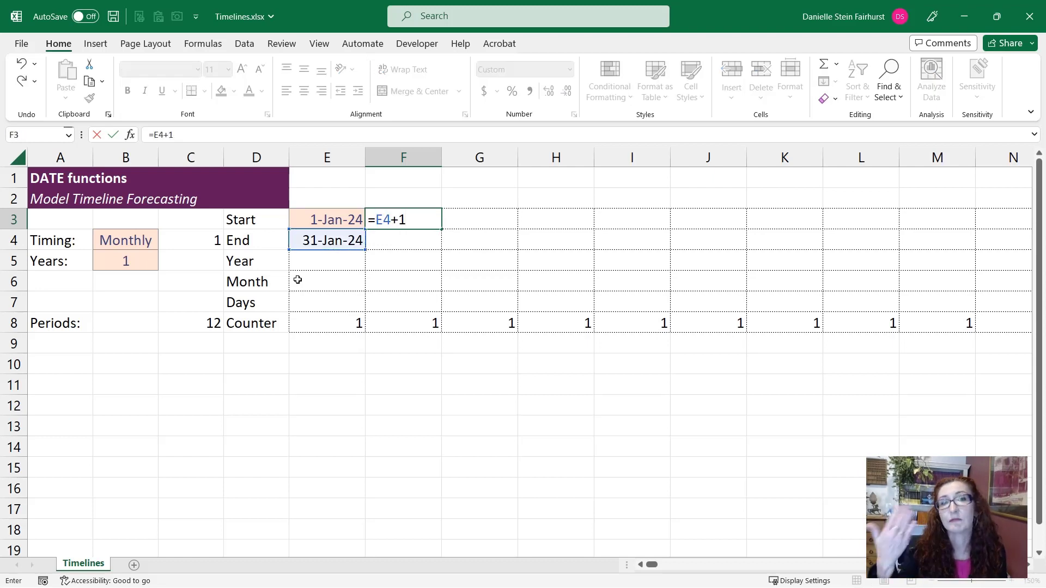
key(ctrl+Return)
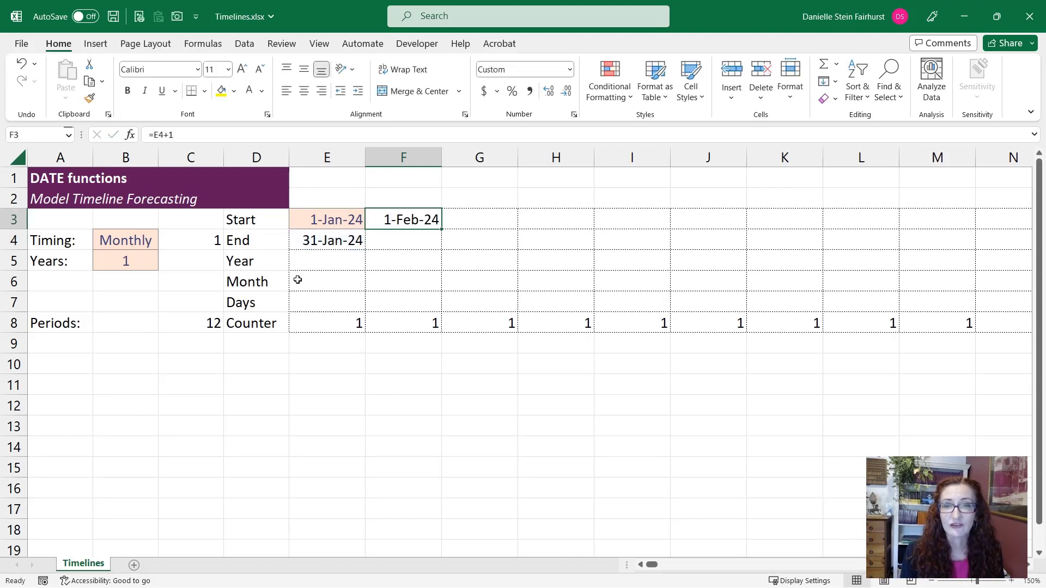
Fill the F3 start-date formula across row 3 so starts step monthly.
key(ctrl+c)
key(ctrl+shift+Right)
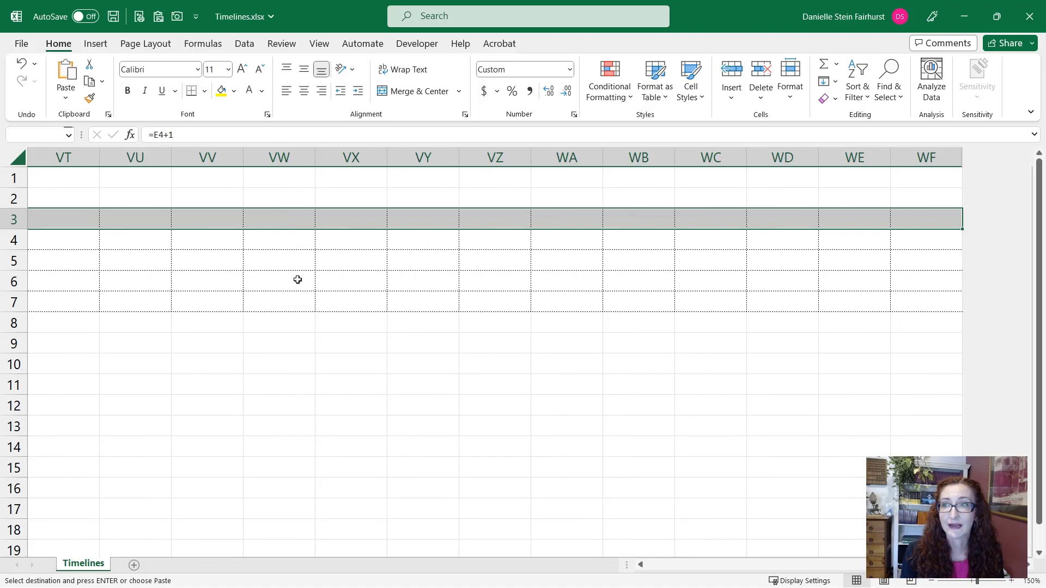
key(Return)
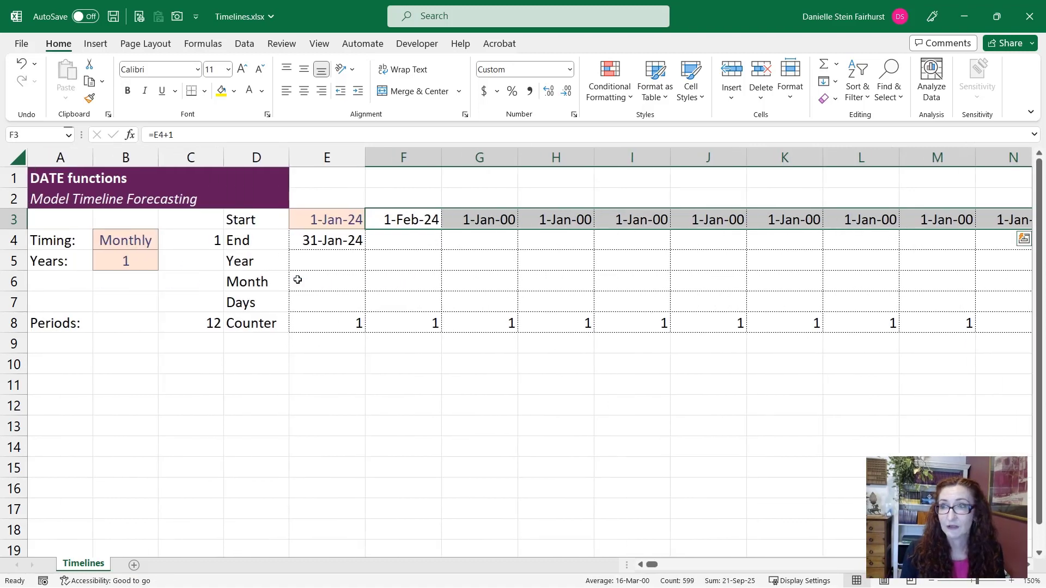
key(shift+BackSpace)
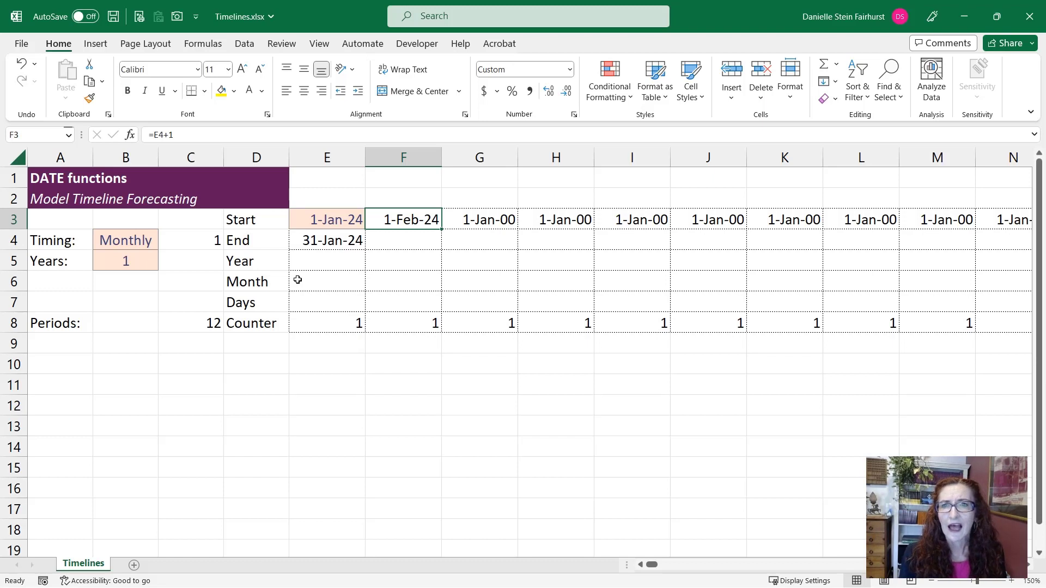
key(Left)
key(Right)
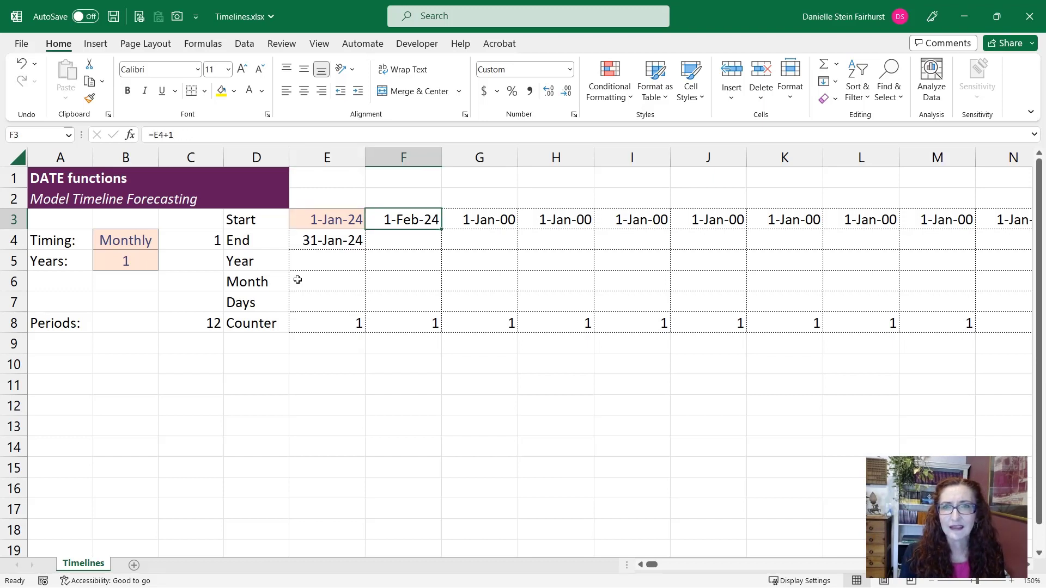
key(Right)
key(Left)
Fill the E4 EOMONTH formula across row 4 to produce month-end dates.
key(Down)
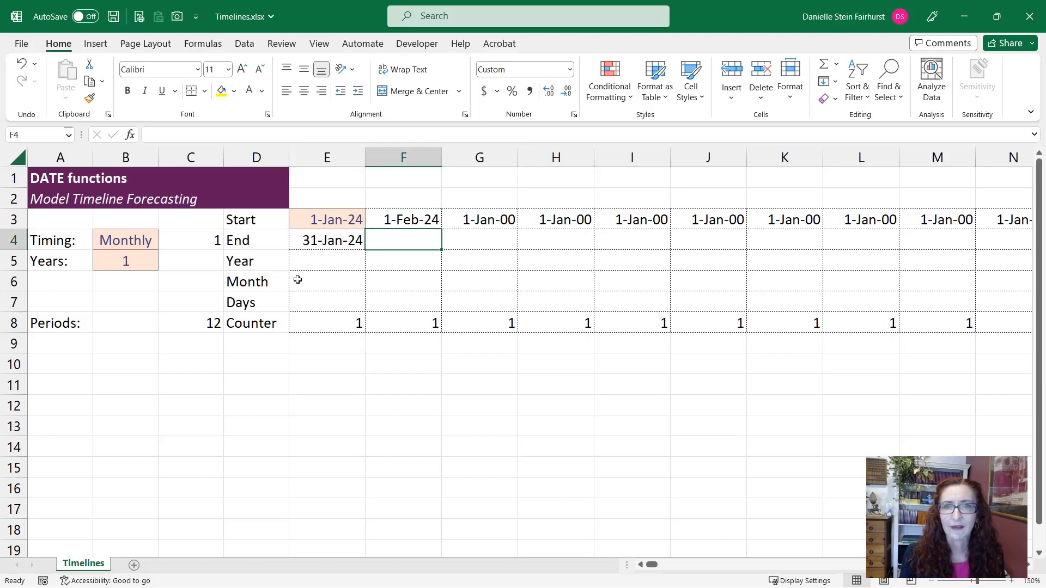
key(Left)
key(ctrl+c)
key(ctrl+shift+Right)
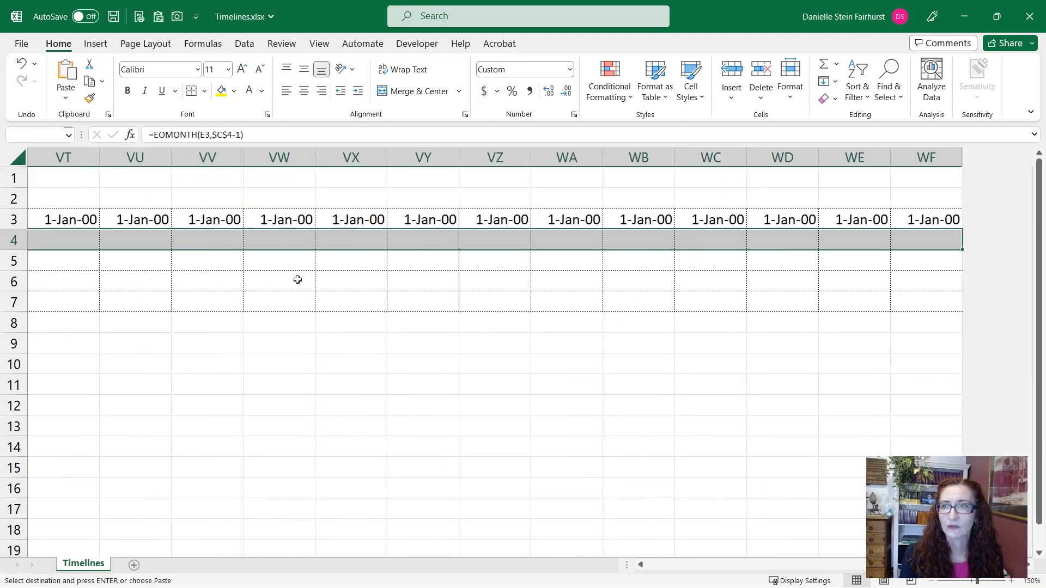
key(Return)
key(ctrl+BackSpace)
key(Left)
key(Right)
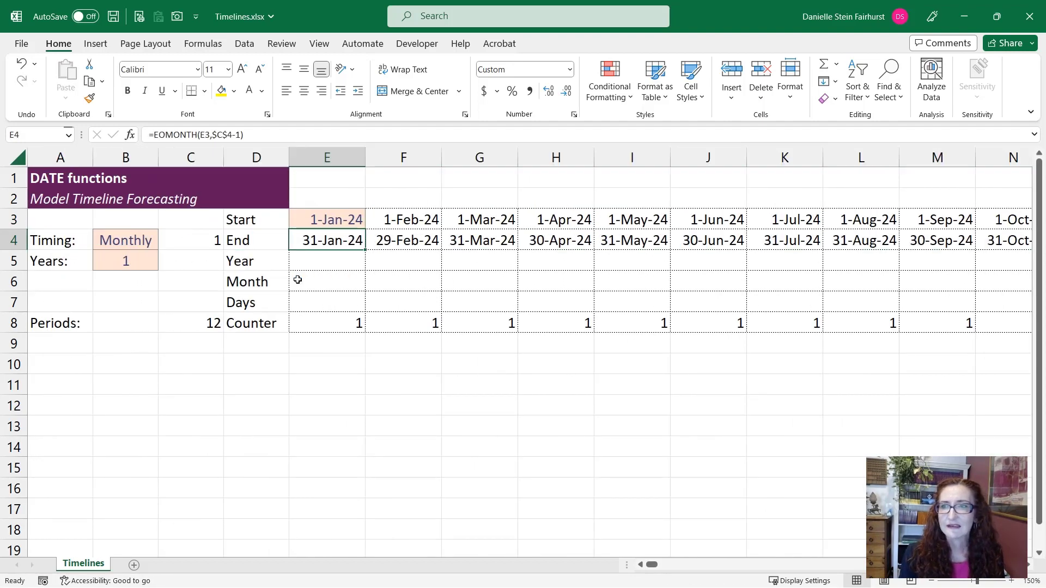
key(Right)
key(Right)
key(Right)
key(Right)
key(Left)
key(Left)
key(Left)
key(Left)
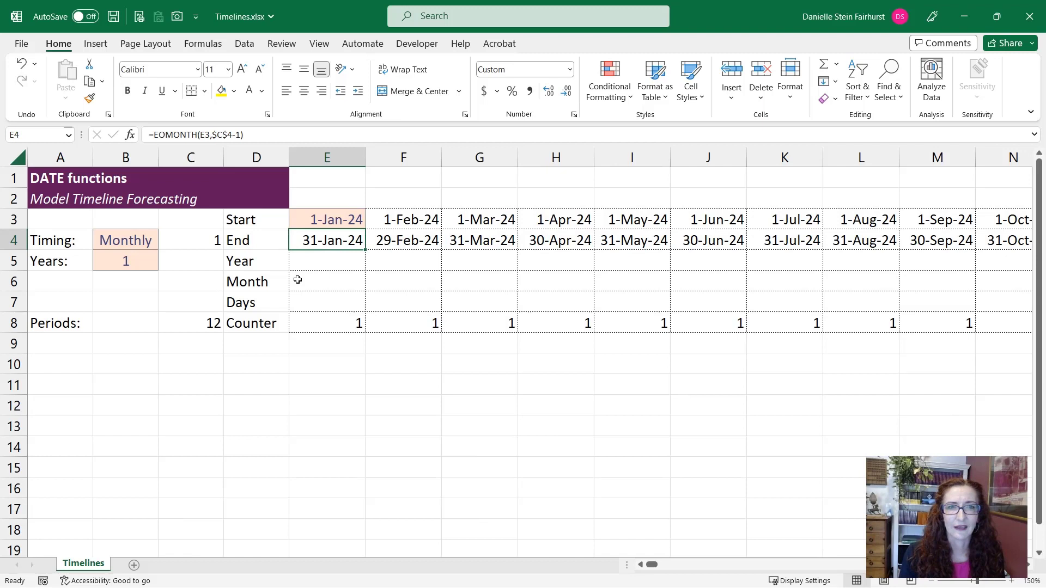
Switch Timing to Quarterly and inspect the I3 start date and H8 counter.
click(127, 234)
click(164, 244)
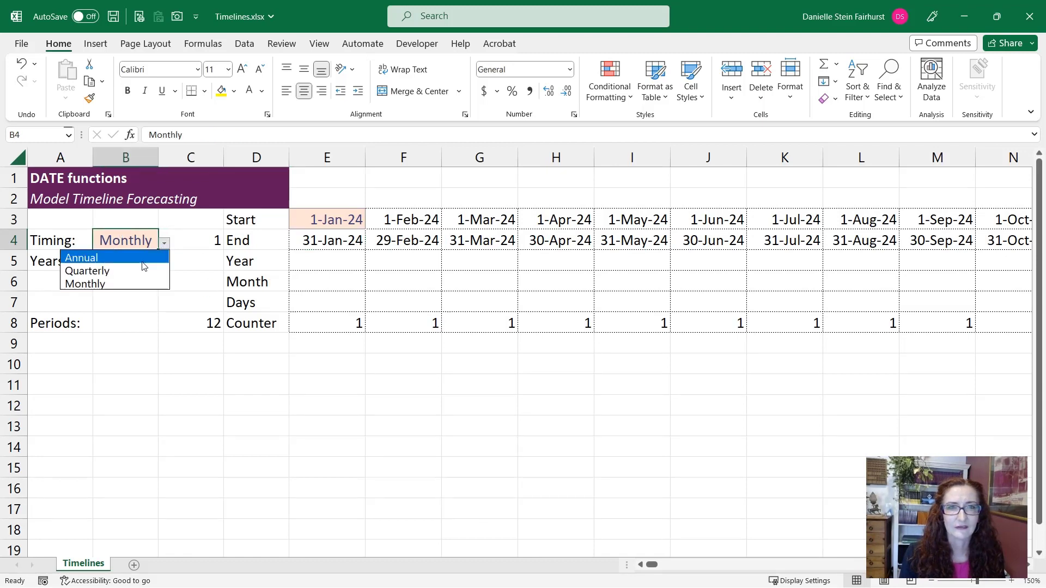
click(134, 269)
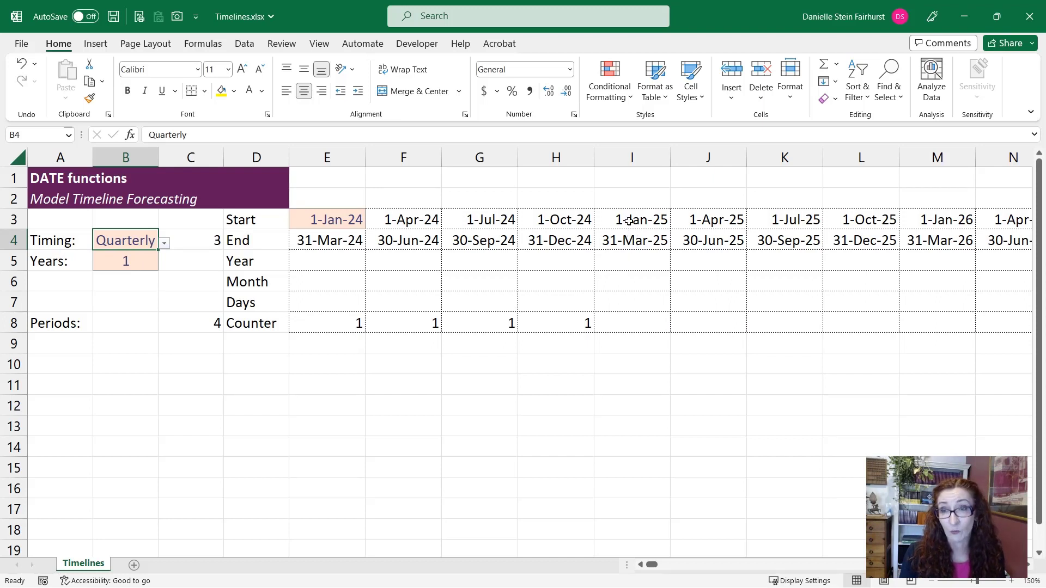
click(629, 221)
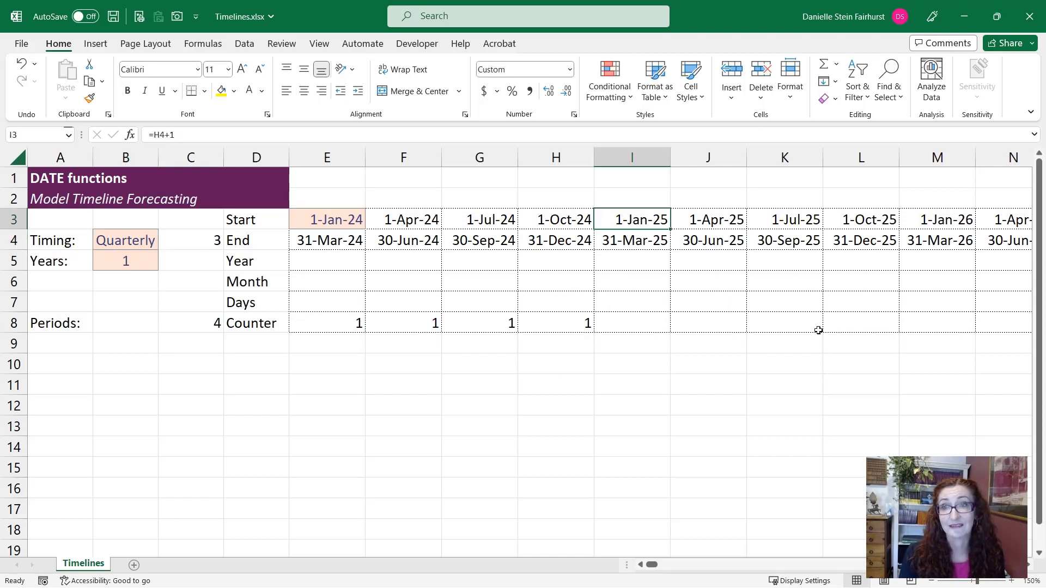
click(588, 325)
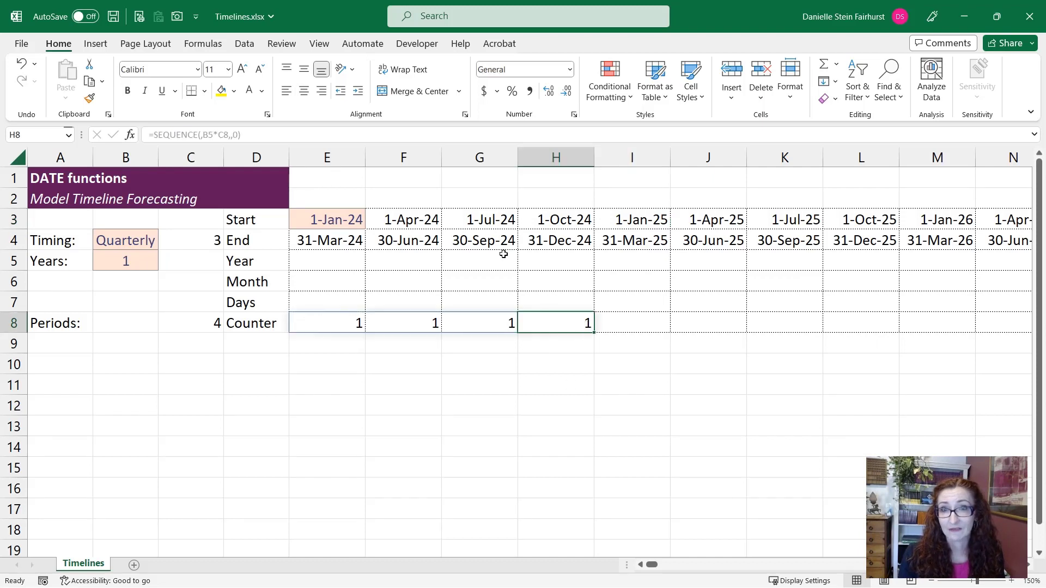
Change F3 to =IF(F8=0,0,E4+1) so Start returns zero when the counter is zero.
click(406, 216)
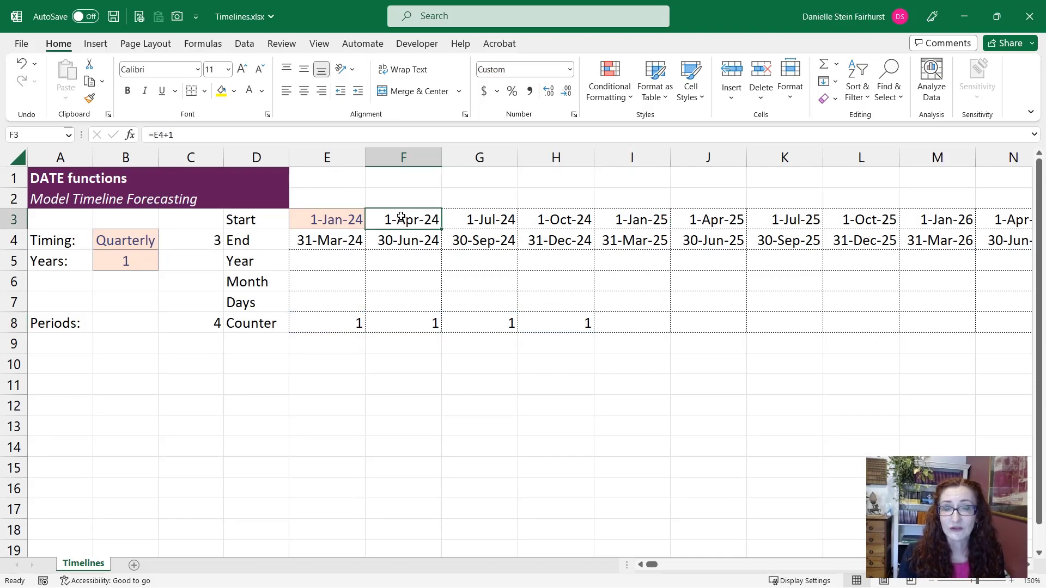
double_click(401, 217)
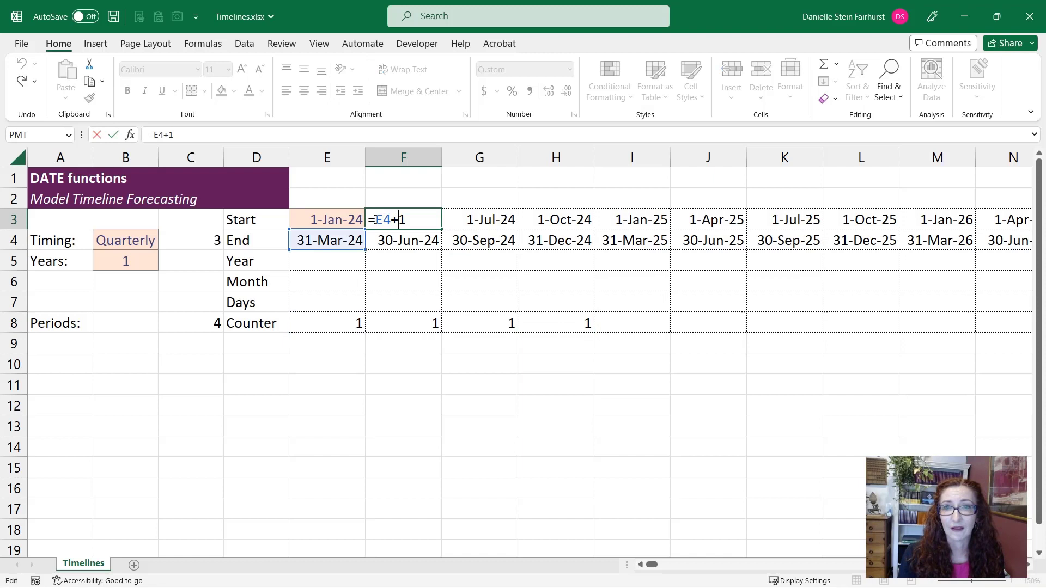
text(if()
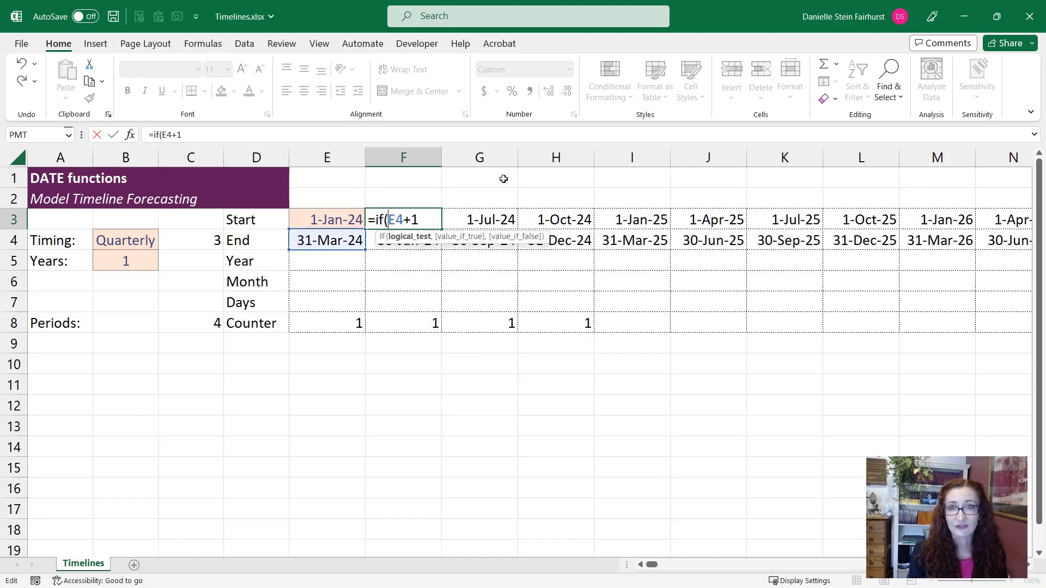
click(422, 325)
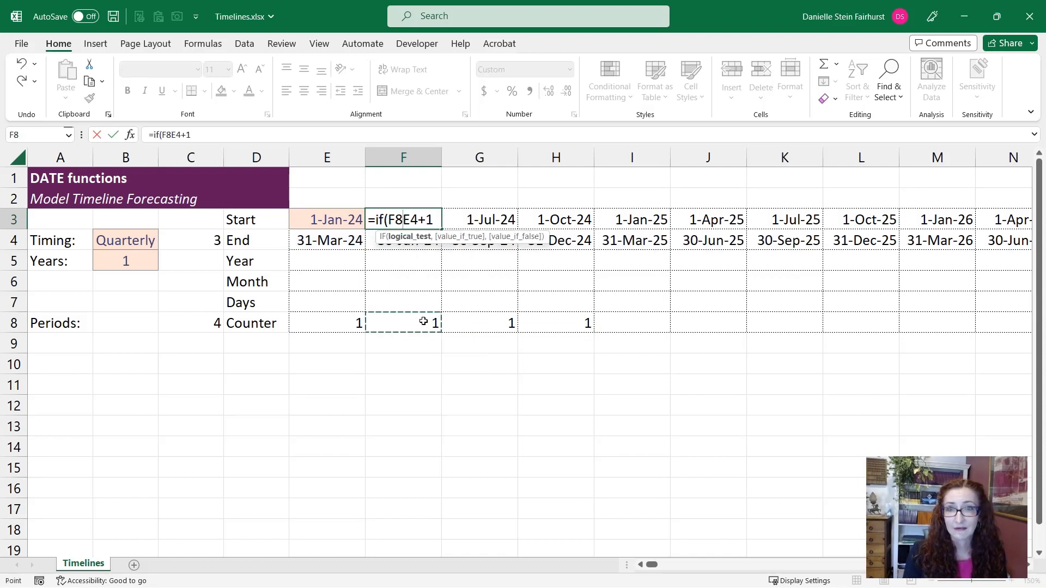
text(=)
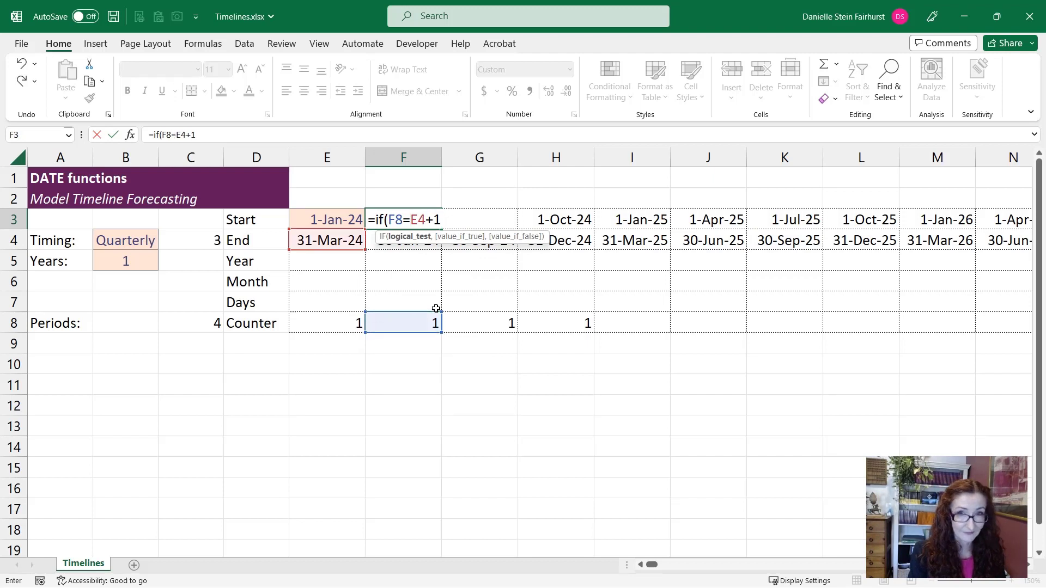
text(0,)
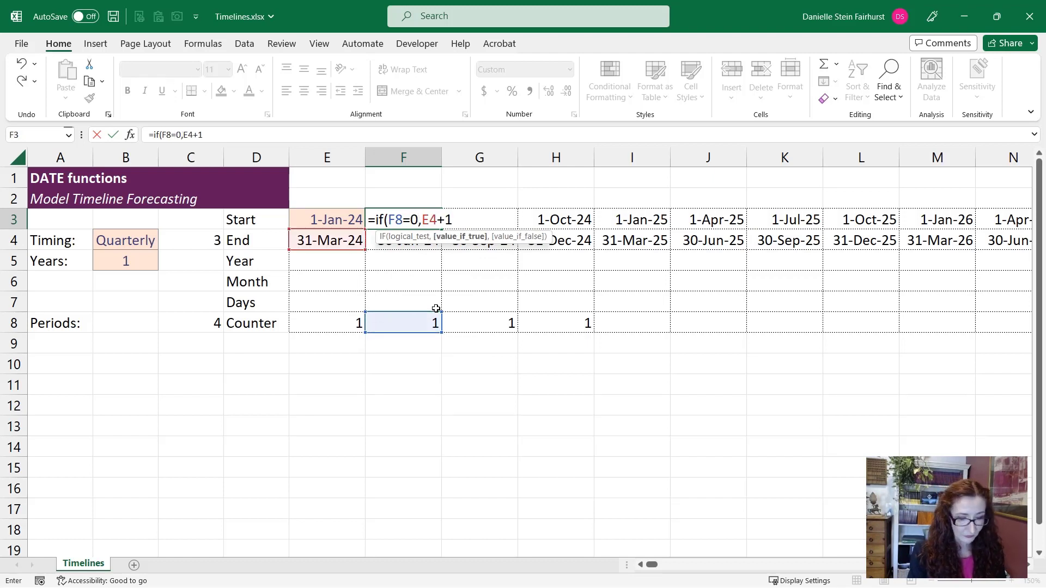
text(0,)
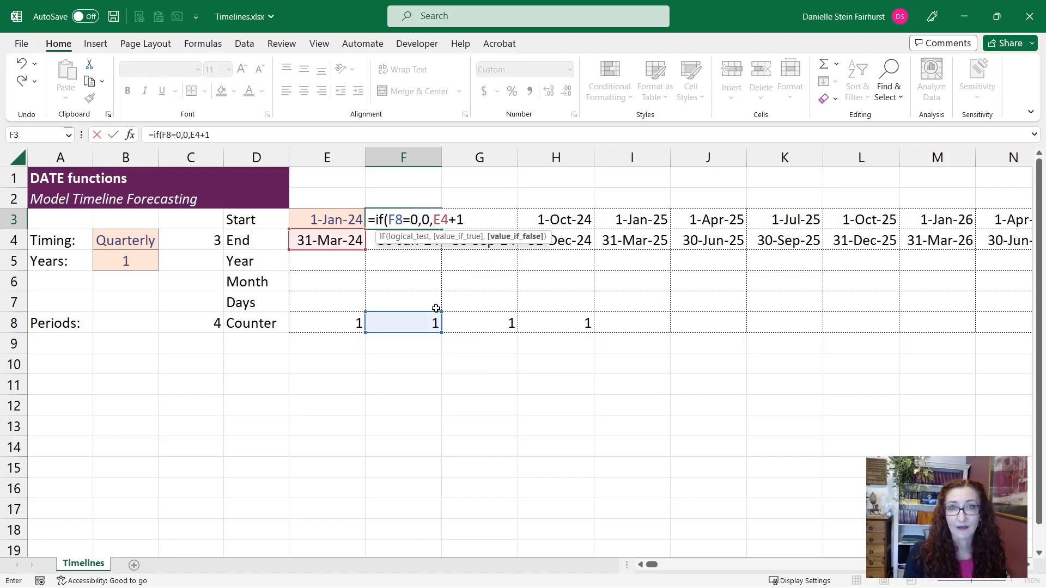
click(226, 135)
text())
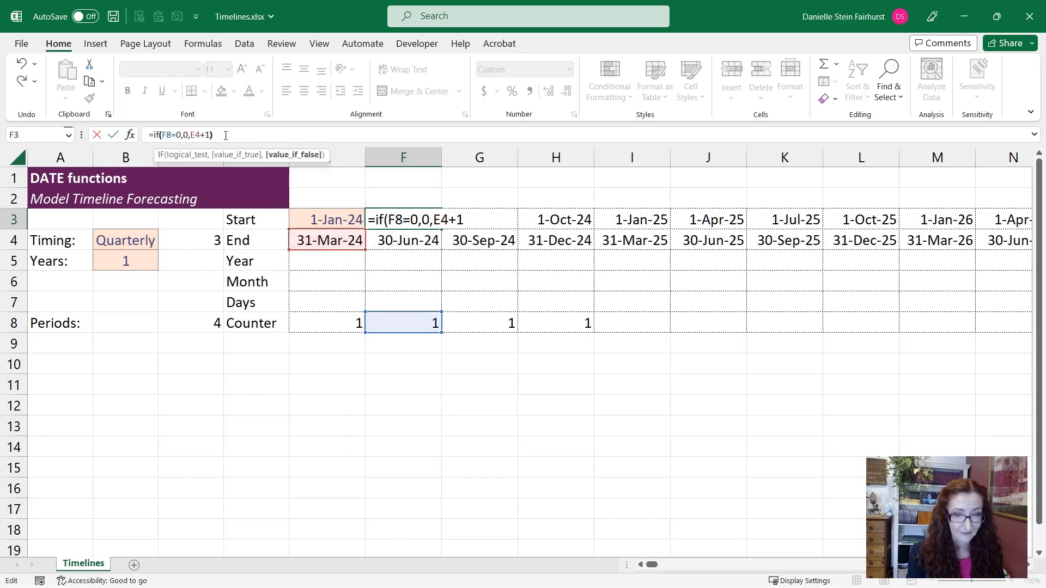
key(ctrl+Return)
Fill the IF start-date formula across the Start row.
key(ctrl+c)
key(ctrl+shift+Right)
key(Return)
key(Left)
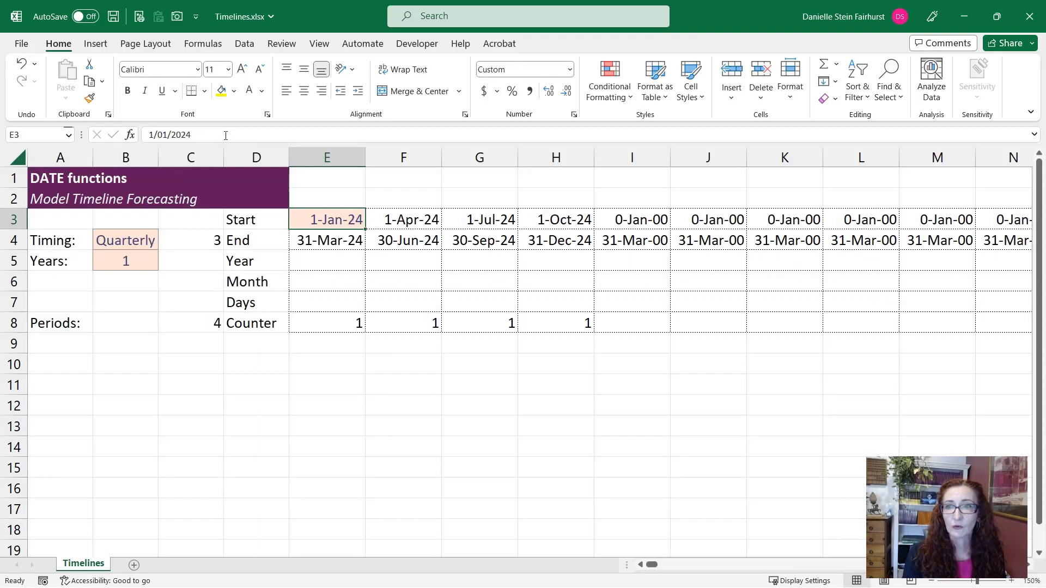
key(Right)
key(Right)
key(Right)
key(Right)
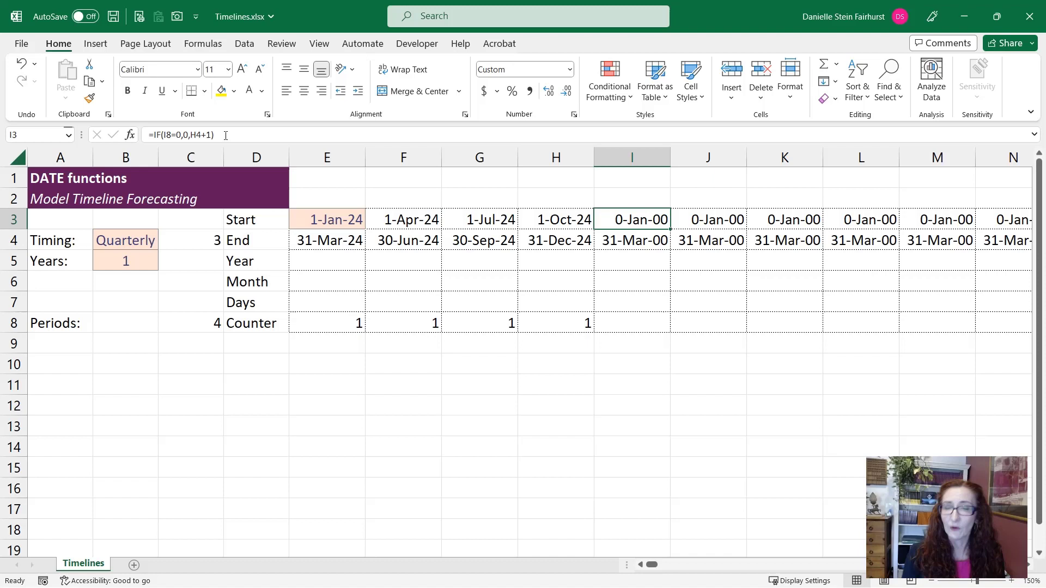
key(Left)
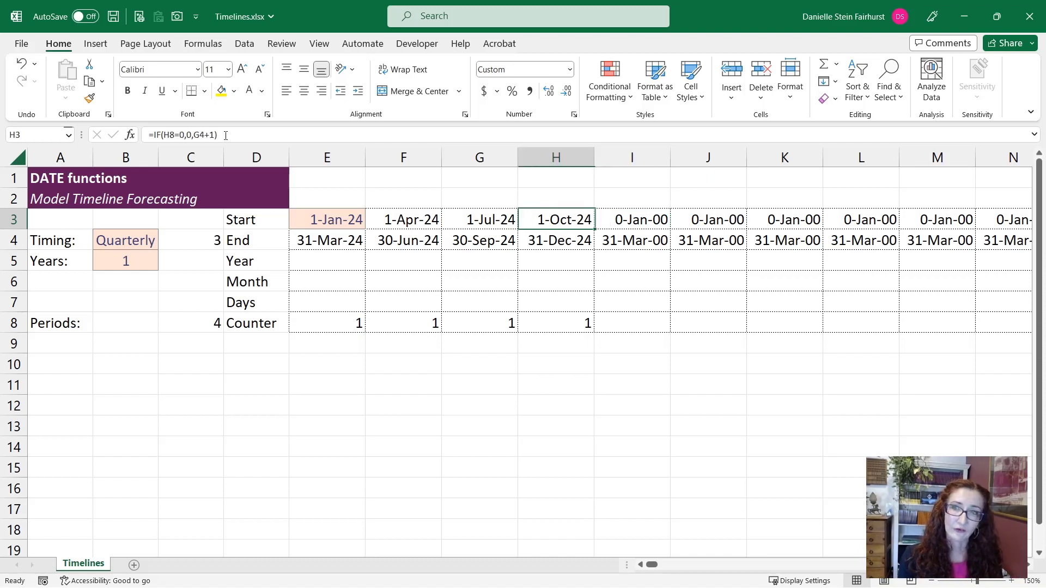
key(Left)
key(Left)
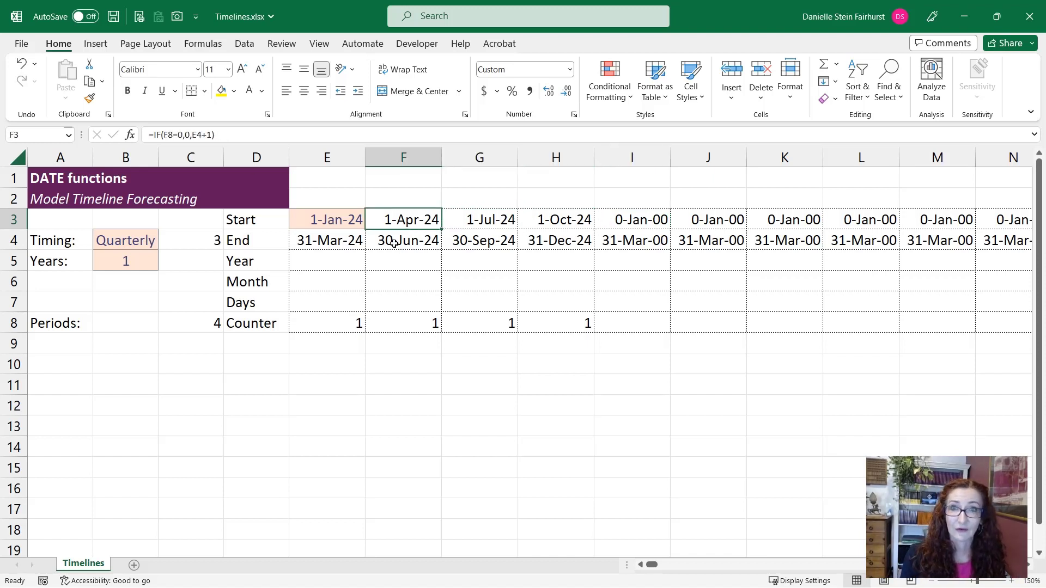
Change F3 to =IF(F8=0,"",E4+1) and fill it across the Start row.
double_click(398, 221)
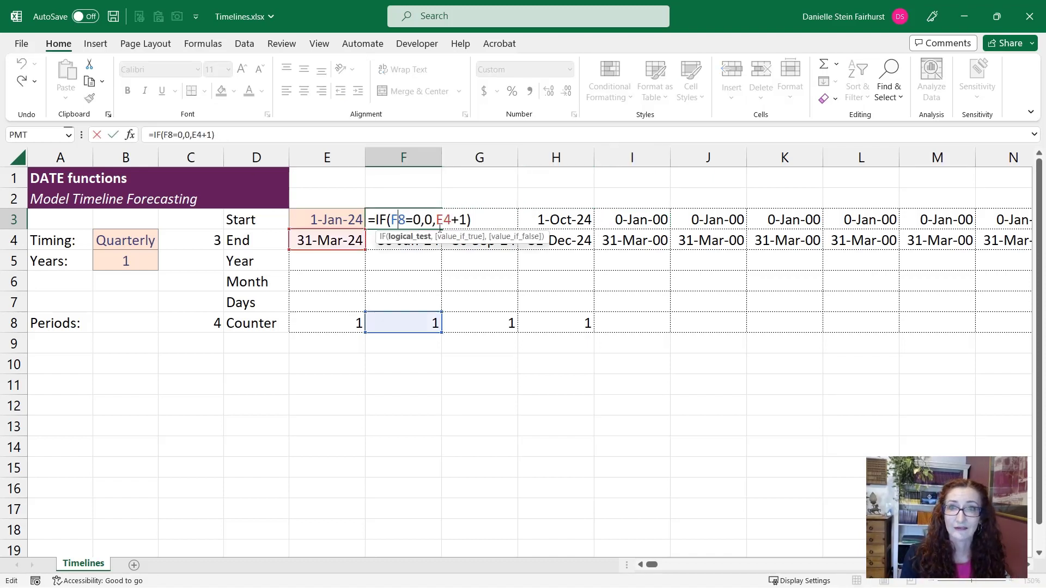
click(436, 220)
key(BackSpace)
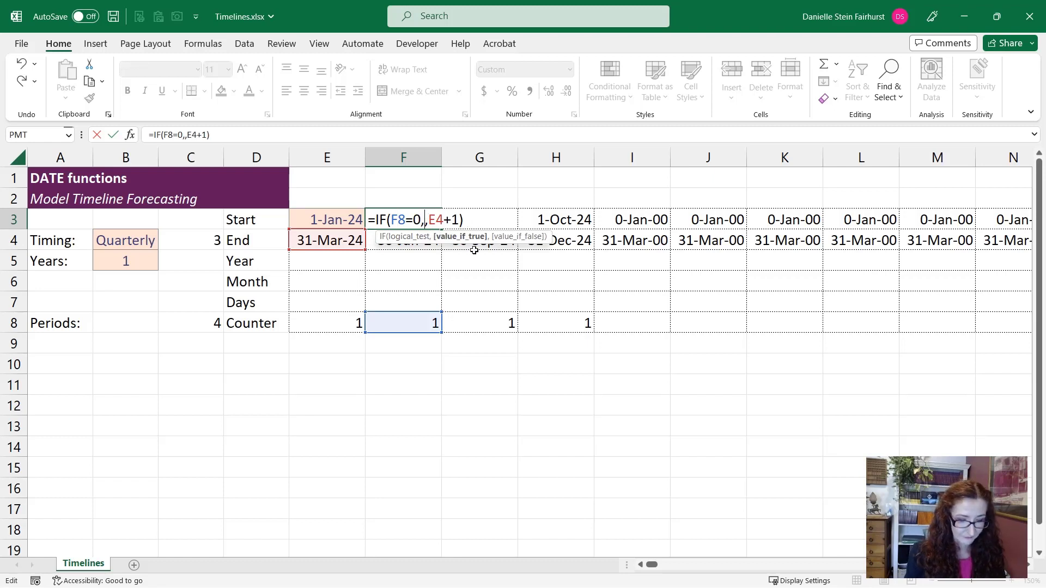
text("")
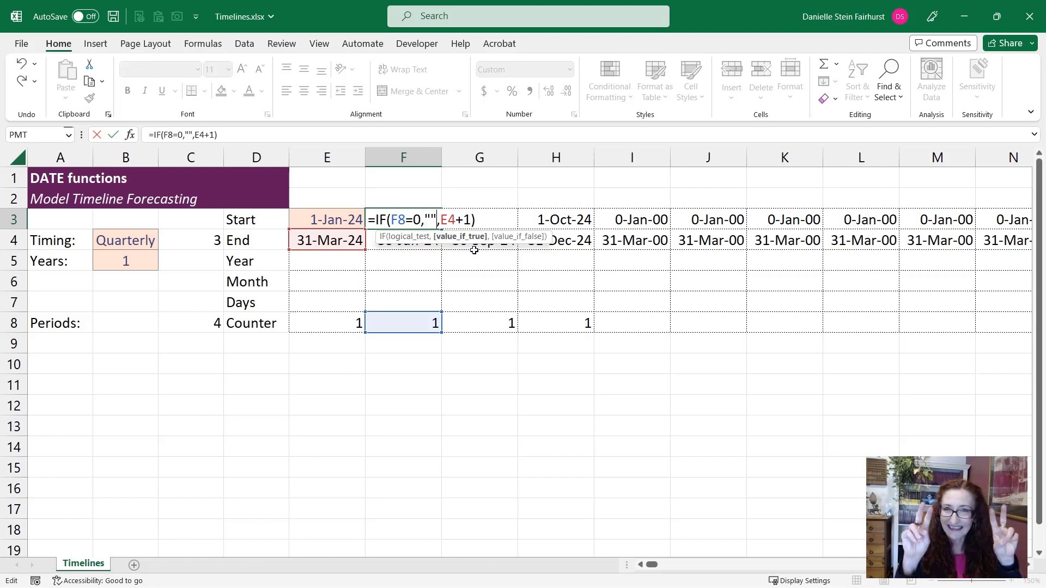
key(ctrl+Return)
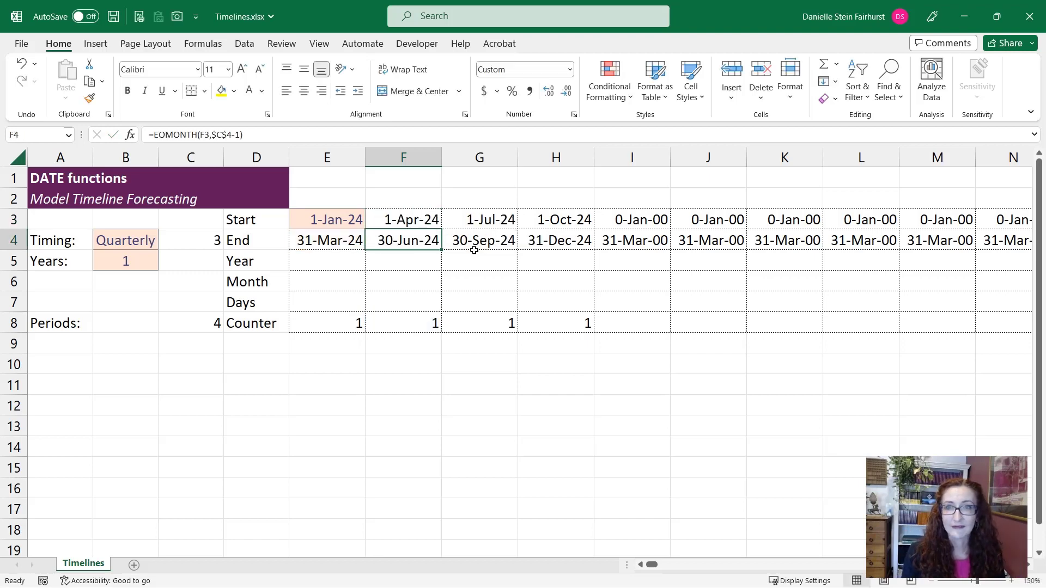
key(ctrl+shift+Right)
key(ctrl+BackSpace)
key(shift+BackSpace)
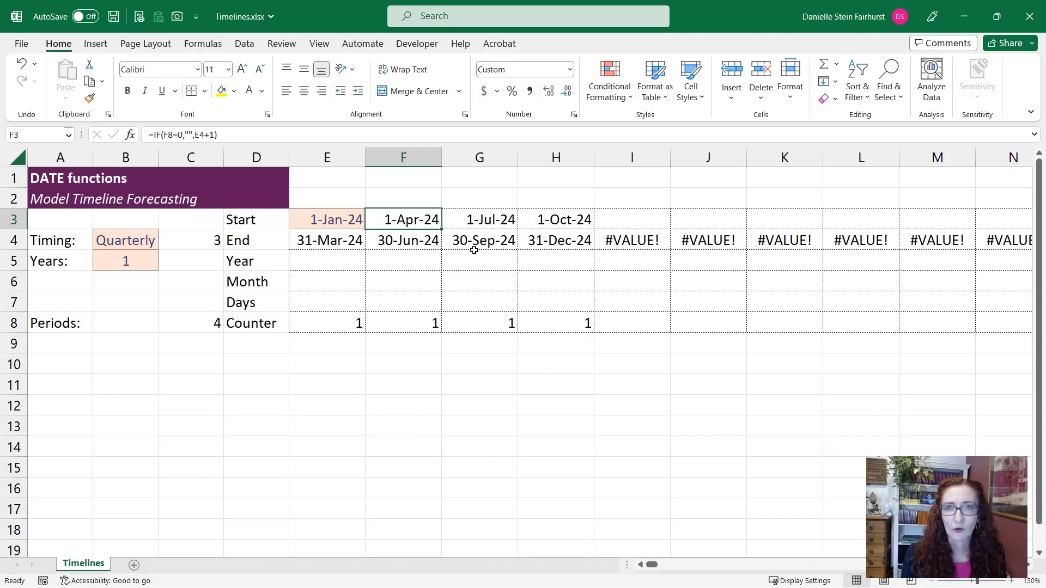
Wrap the E4 End date formula in IFERROR(…,"") to return blanks on errors.
key(Down)
key(Up)
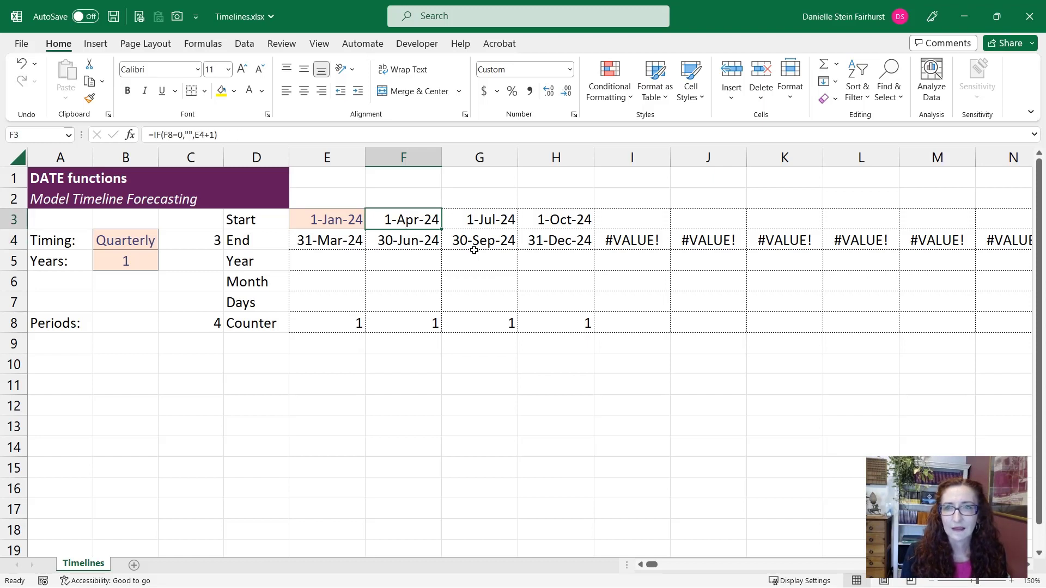
key(Down)
key(Left)
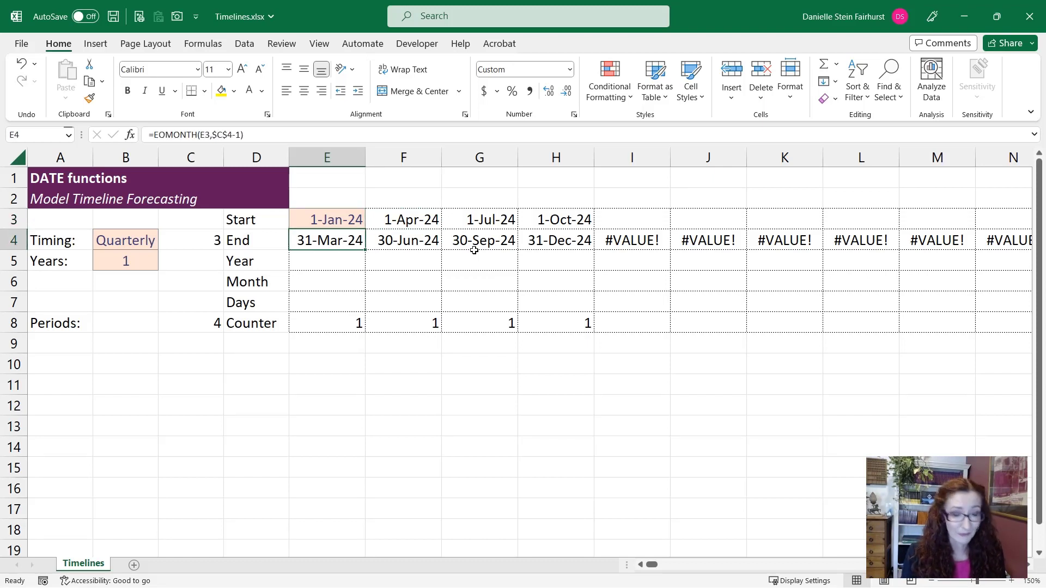
key(F2)
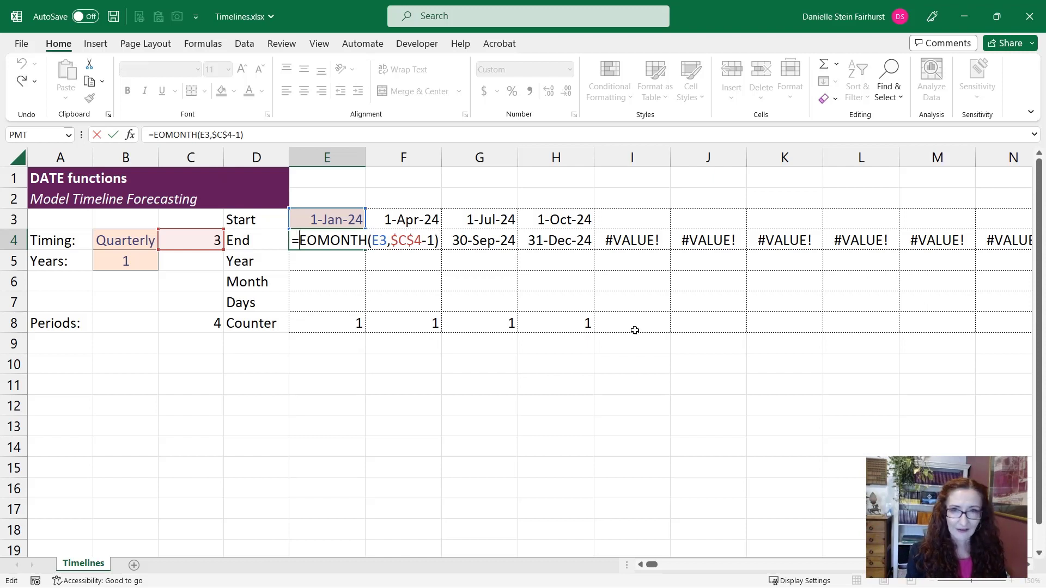
text(iferror)
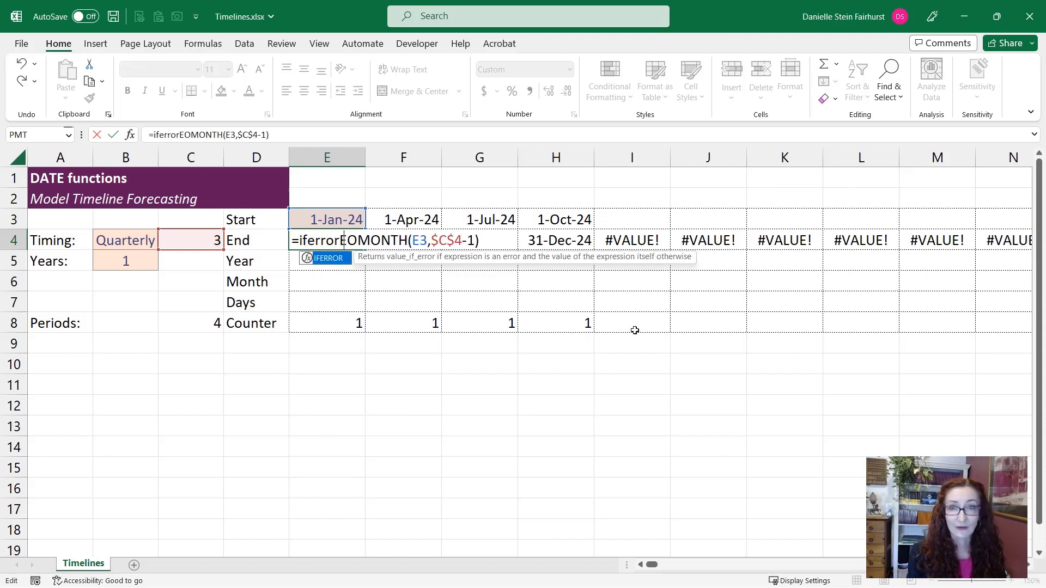
text(()
click(283, 136)
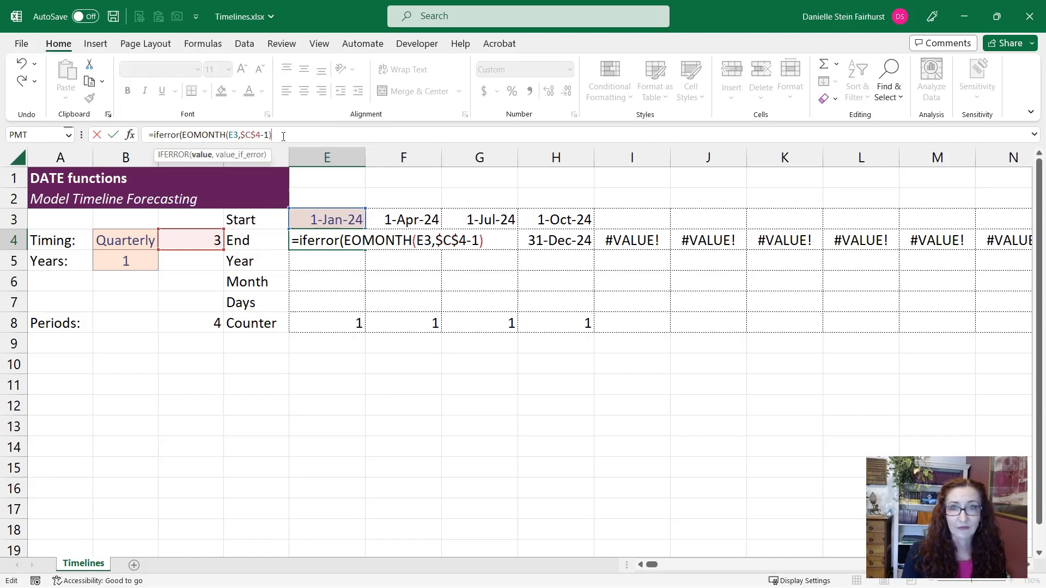
text(,"")
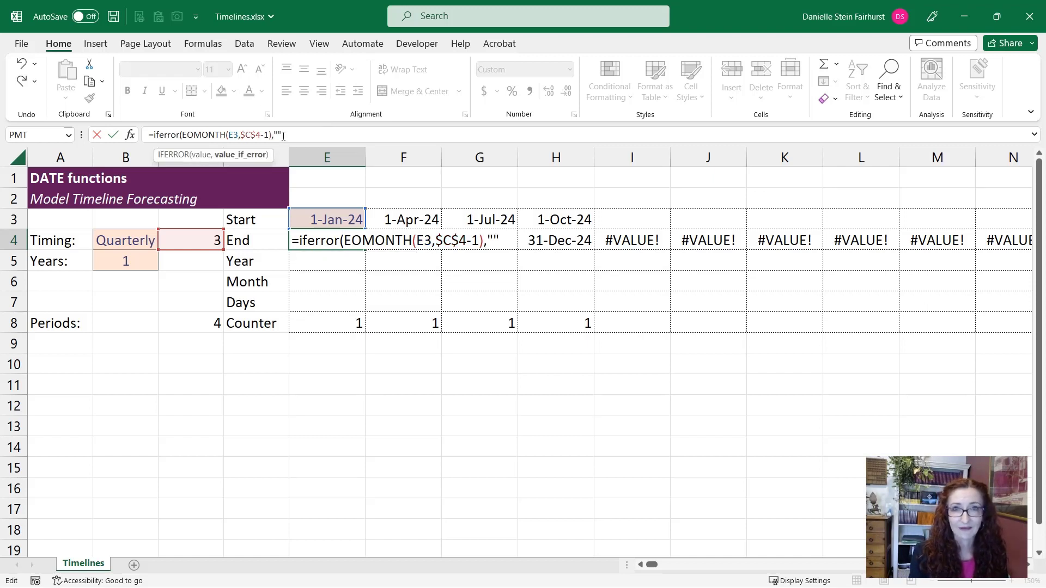
text())
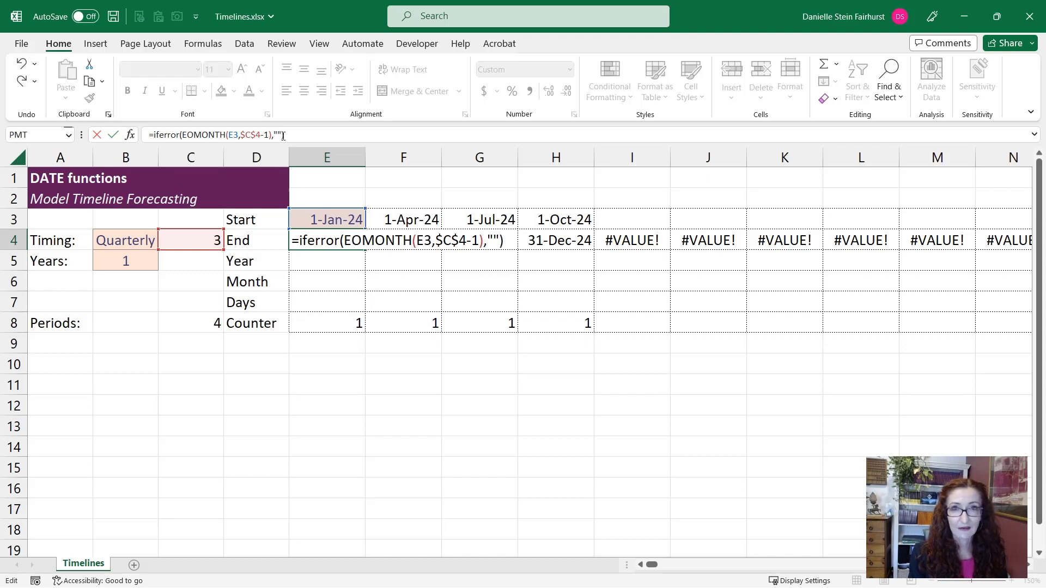
key(Return)
Copy the IFERROR End date formula across row 4.
key(Up)
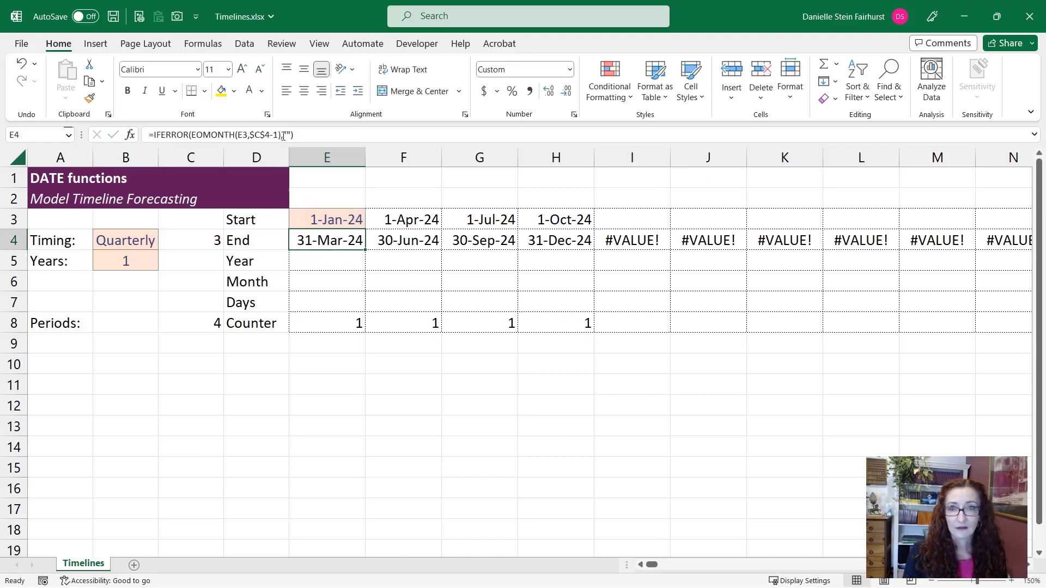
key(ctrl+c)
key(ctrl+shift+Right)
key(Return)
key(shift+BackSpace)
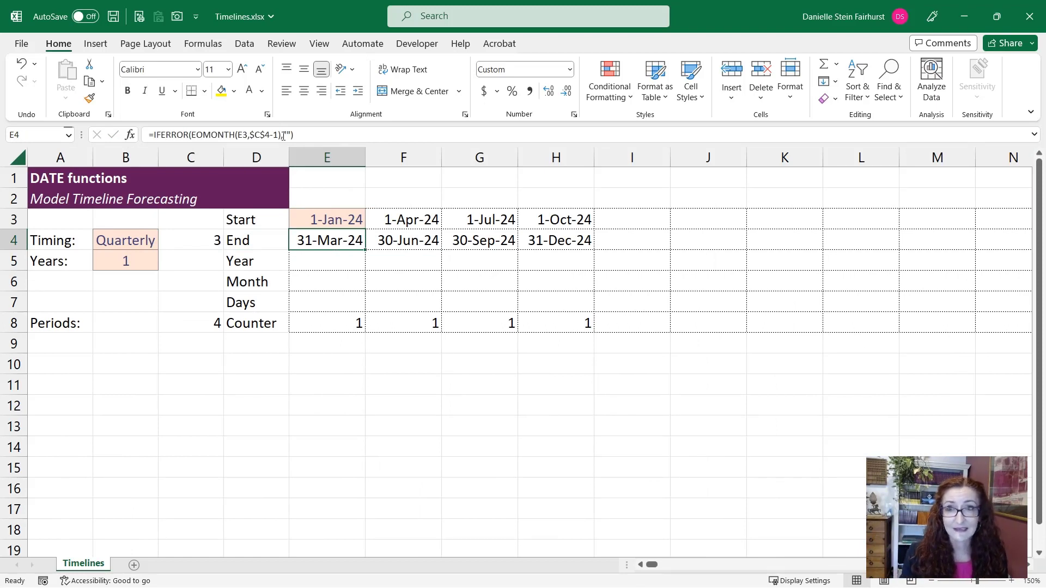
Choose Annual timing in B4 and enter 5 years in B5.
click(135, 240)
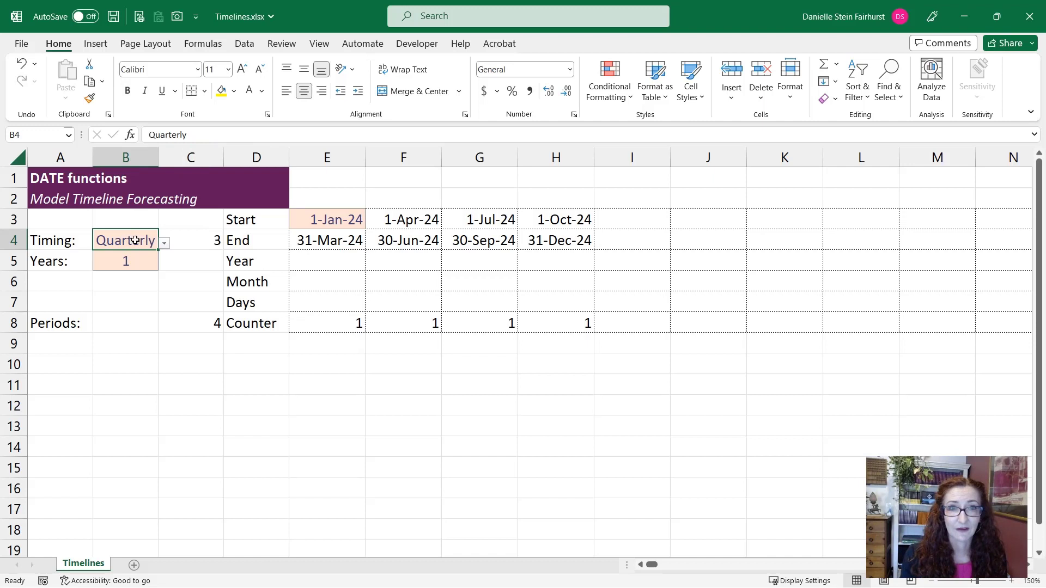
click(165, 245)
click(148, 256)
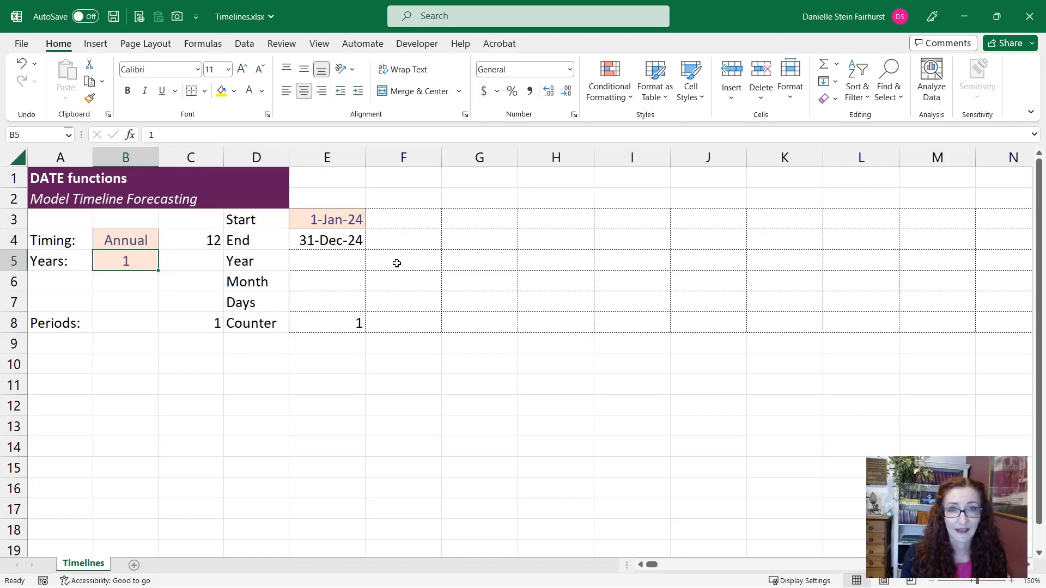
text(5)
key(Return)
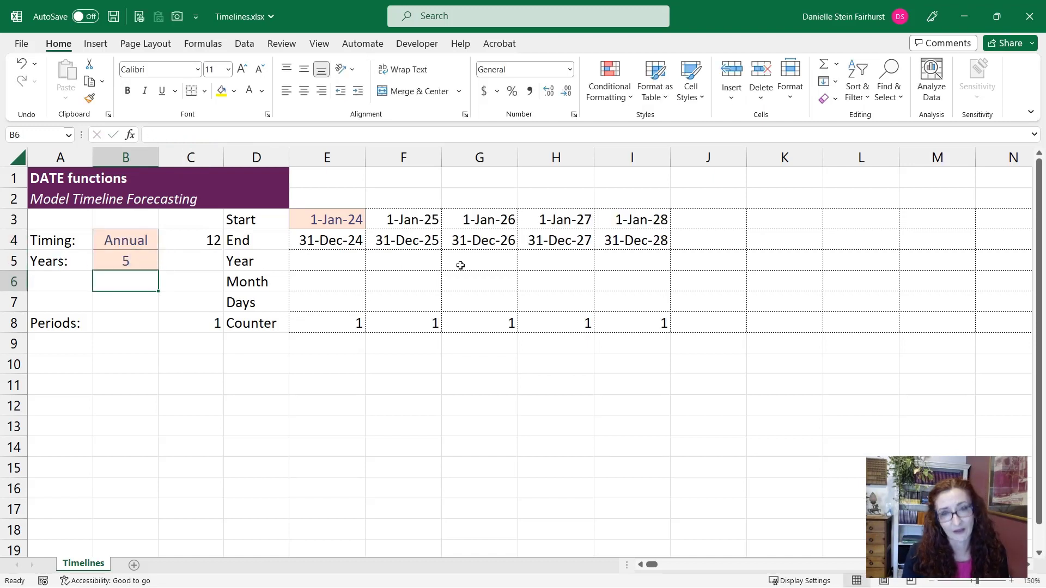
click(340, 263)
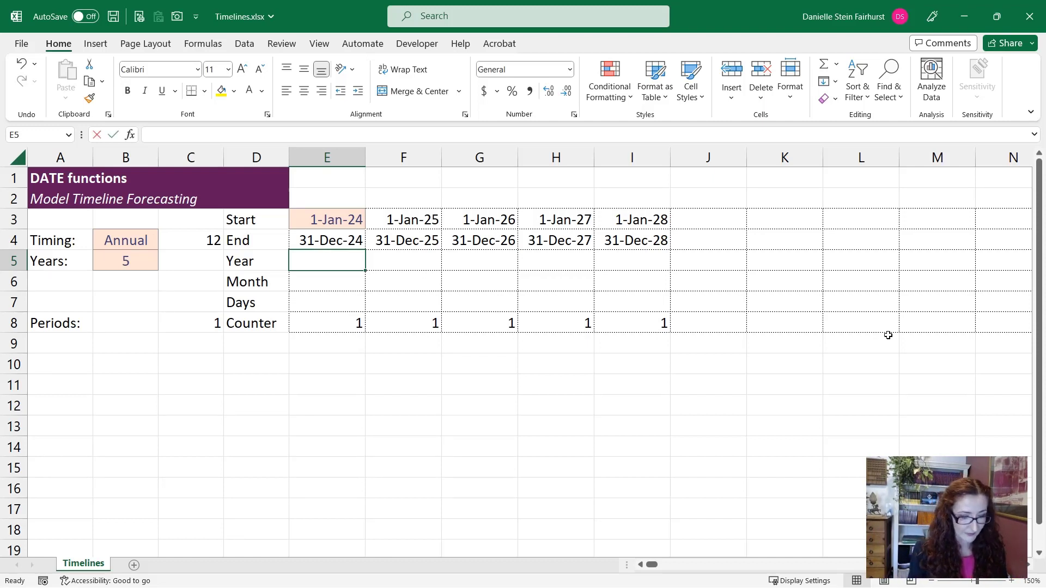
Enter =YEAR(E3) in E5 and fill it across the Year row.
text(=year()
key(Up)
key(Up)
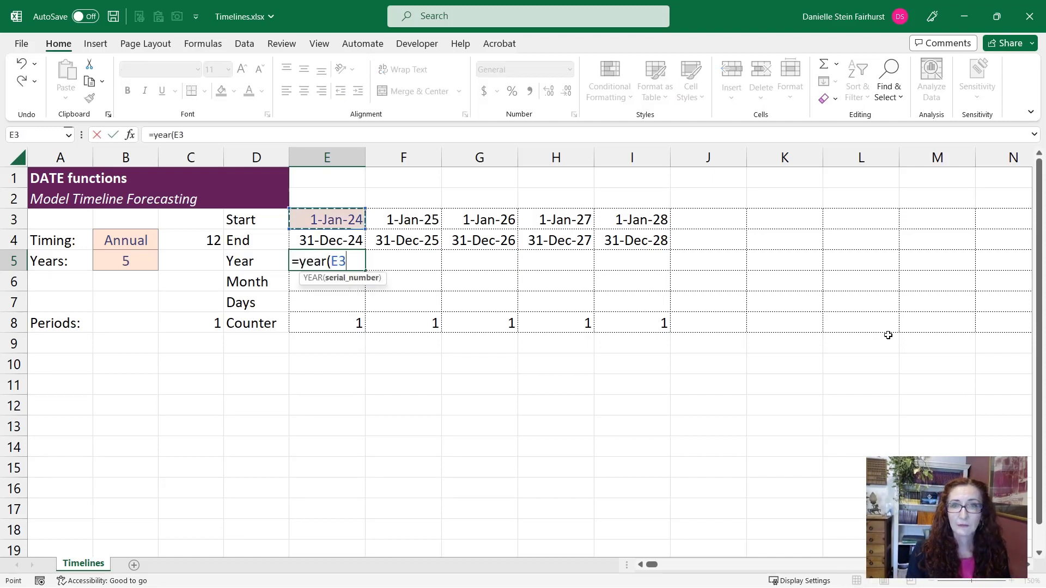
key(ctrl+Return)
key(ctrl+shift+Right)
key(ctrl+r)
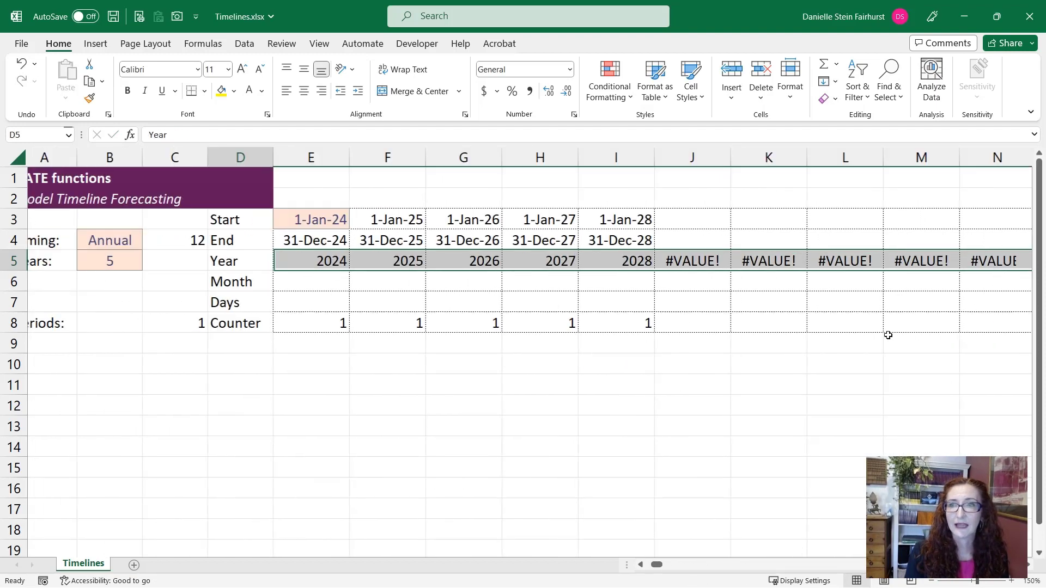
key(ctrl+shift+Left)
key(shift+Right)
Wrap the Year formula as =IFERROR(YEAR(E3),"") and paste it across row 5.
key(F2)
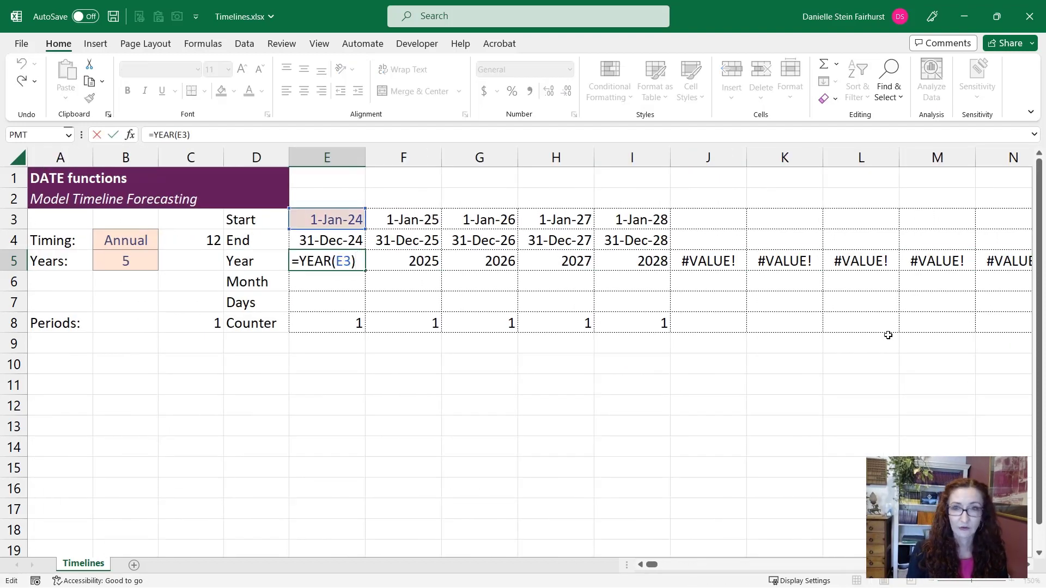
key(Home)
key(Right)
text(ifer)
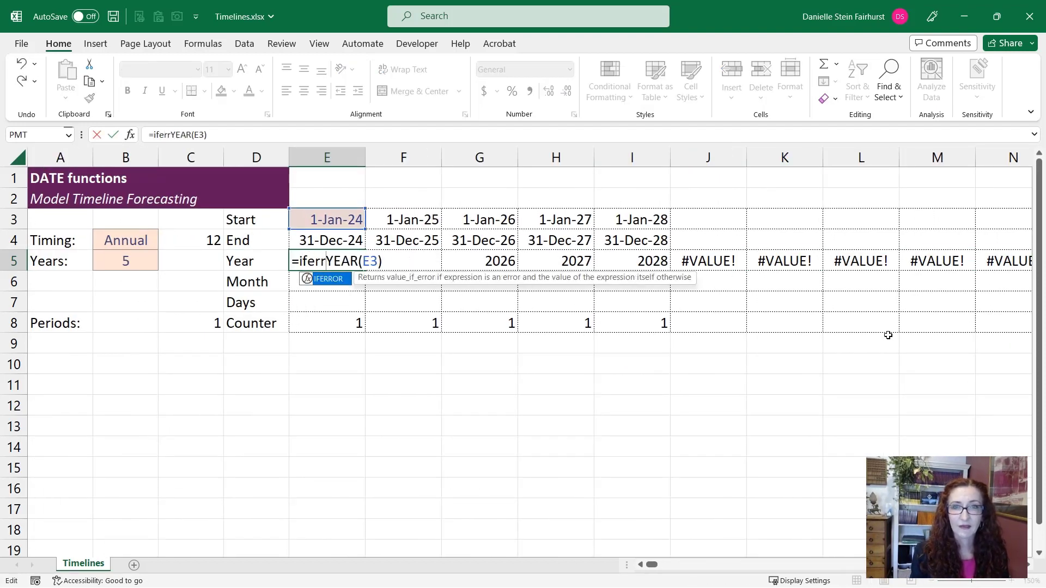
text(ror()
text(")
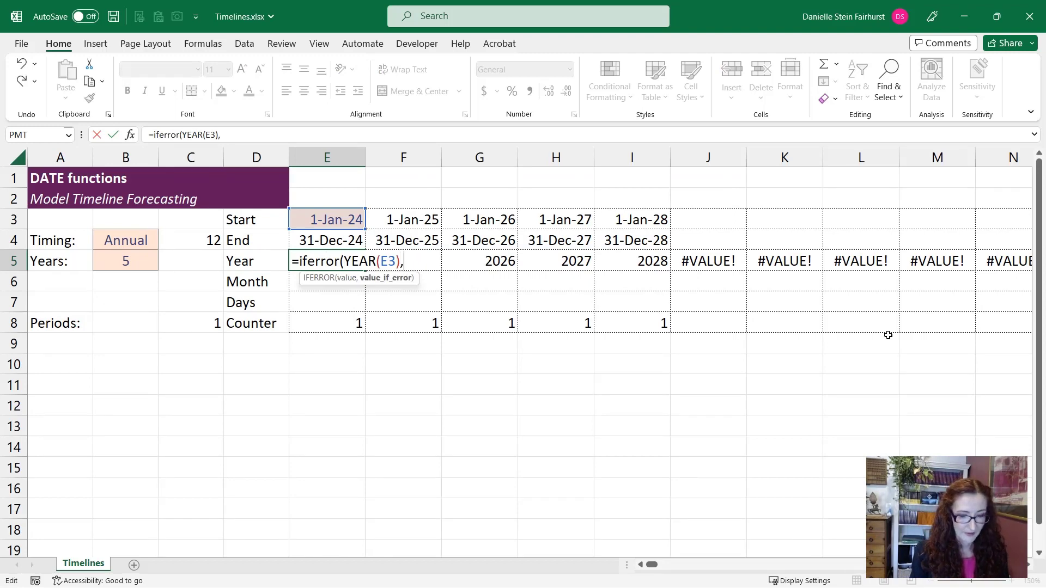
text("))
key(ctrl+Return)
key(ctrl+c)
key(ctrl+shift+Right)
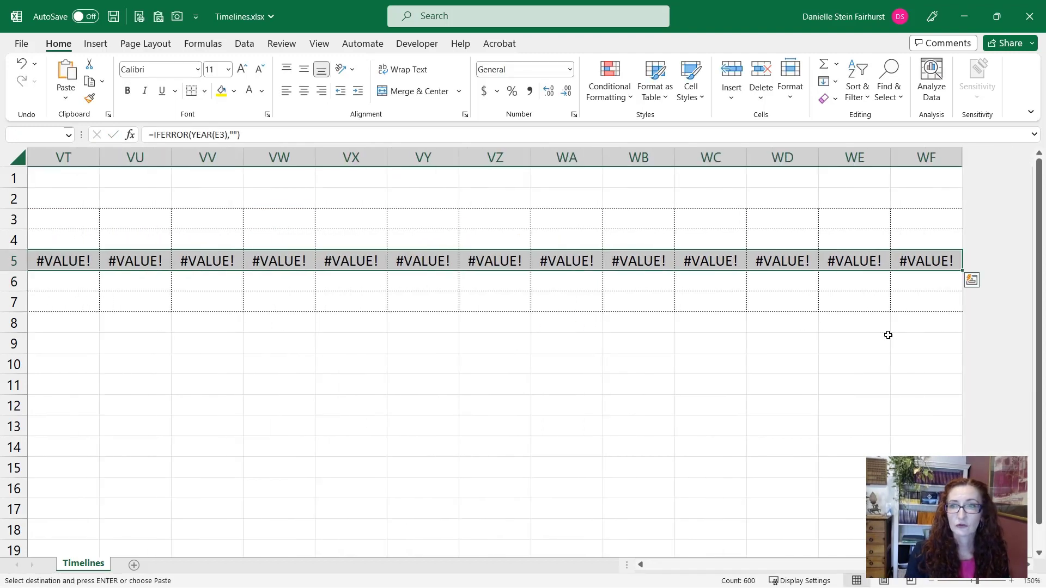
key(Return)
key(Left)
key(Right)
key(Right)
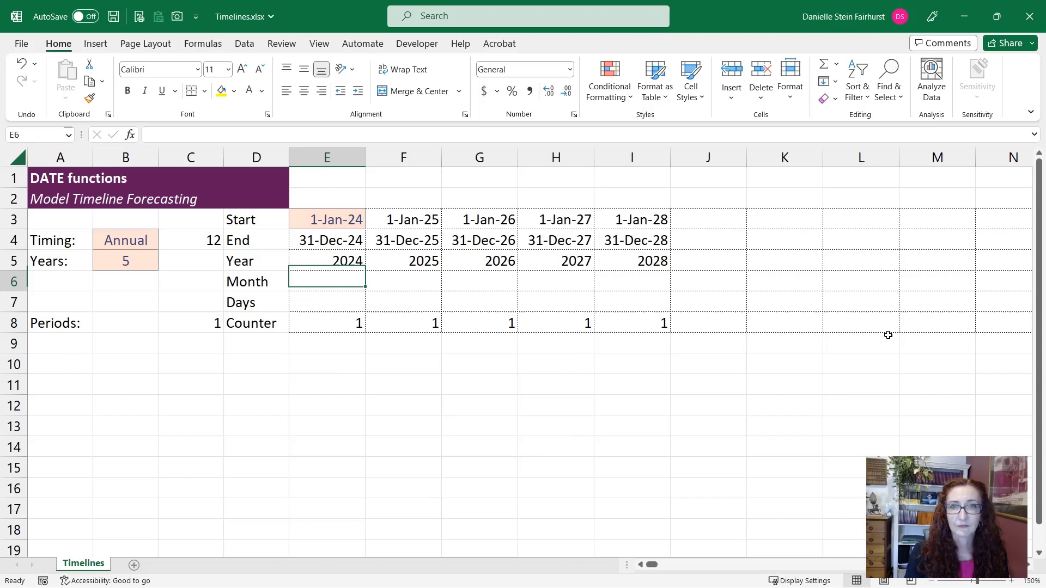
Enter =MONTH(E3) in E6 for the first period's start month.
text(=month)
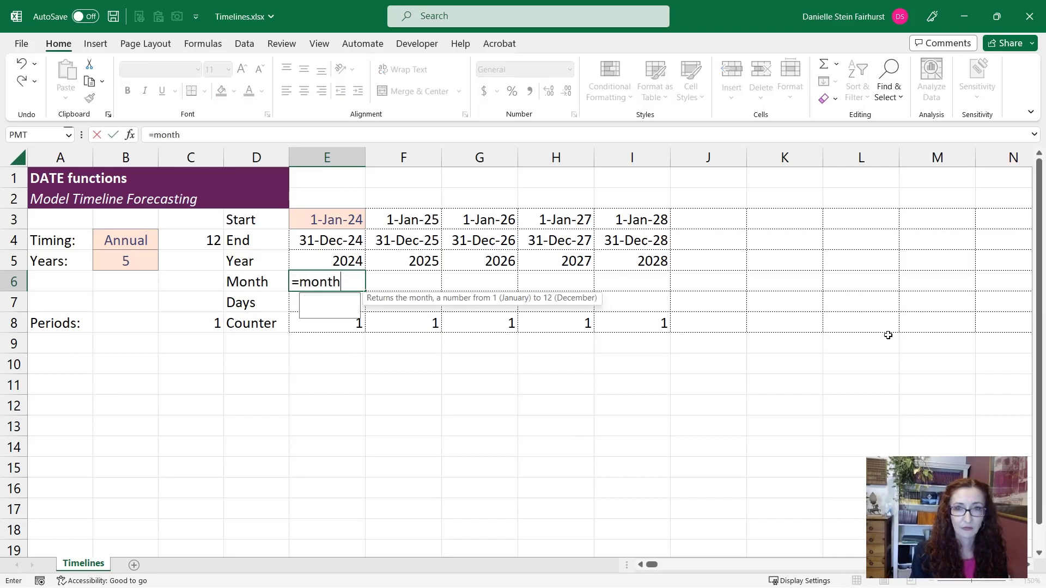
text(()
key(Up)
key(Up)
key(Up)
key(Return)
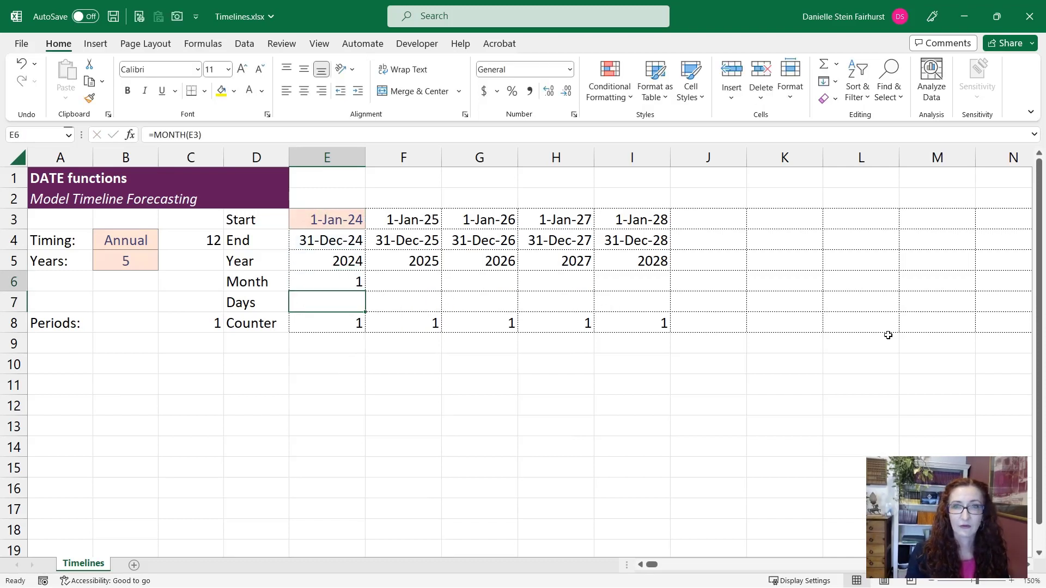
key(Up)
Wrap the Month formula as =IFERROR(MONTH(E3),"") and paste it across row 6.
key(F2)
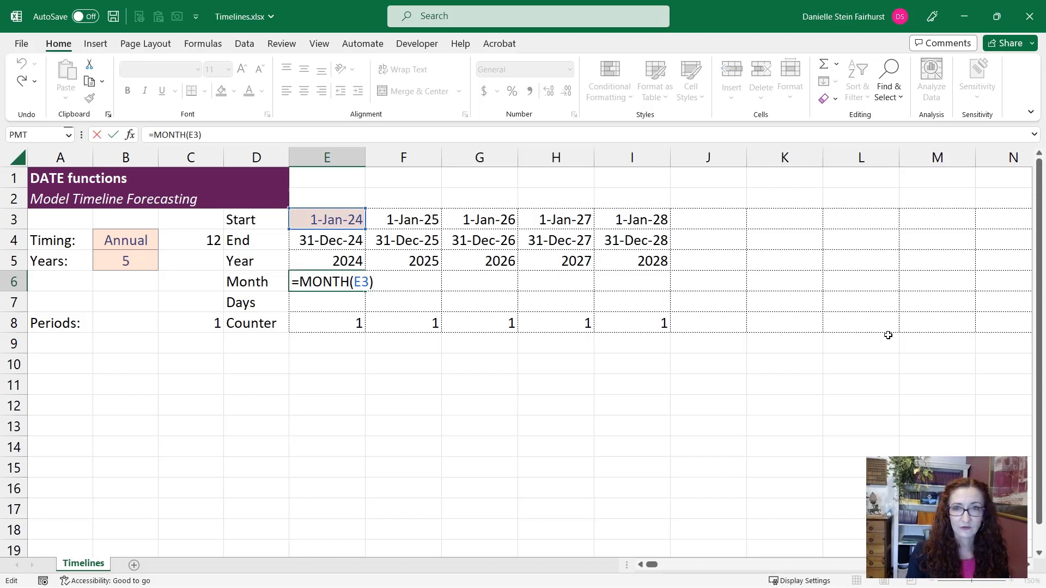
text(ifer)
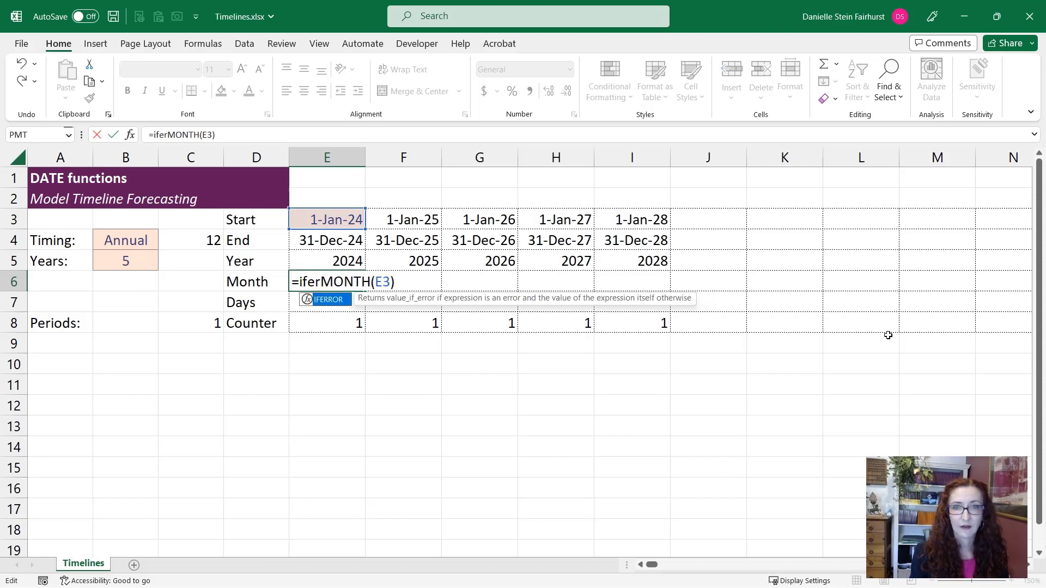
text(ror()
text(,)
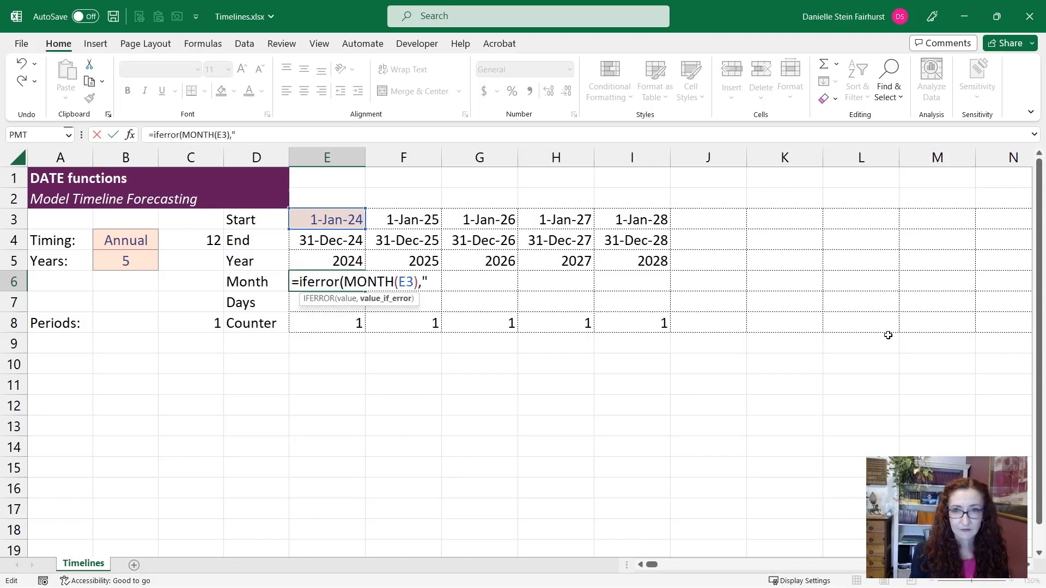
text(""))
key(ctrl+Return)
key(ctrl+c)
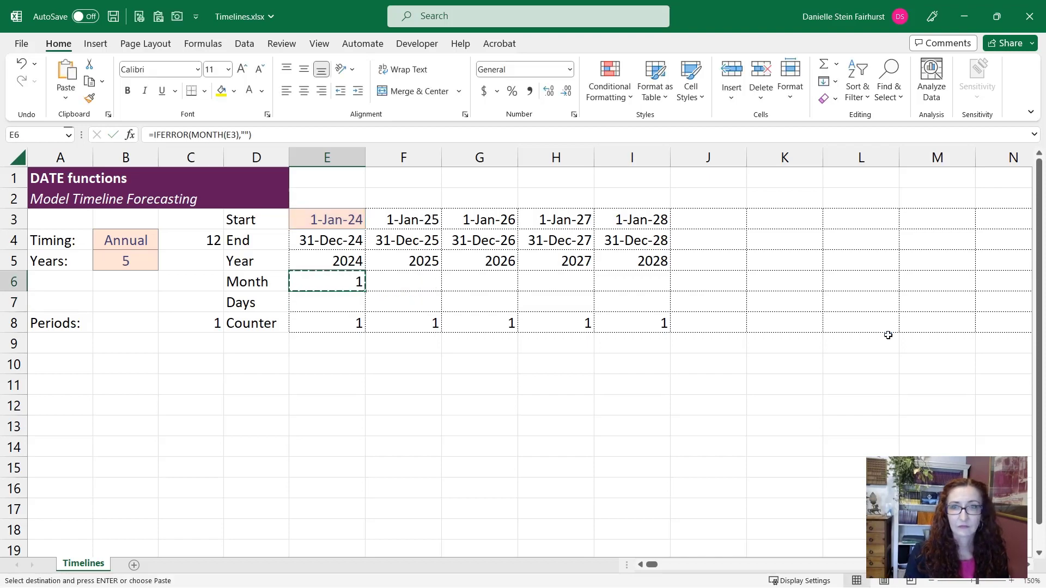
key(ctrl+shift+Right)
key(Return)
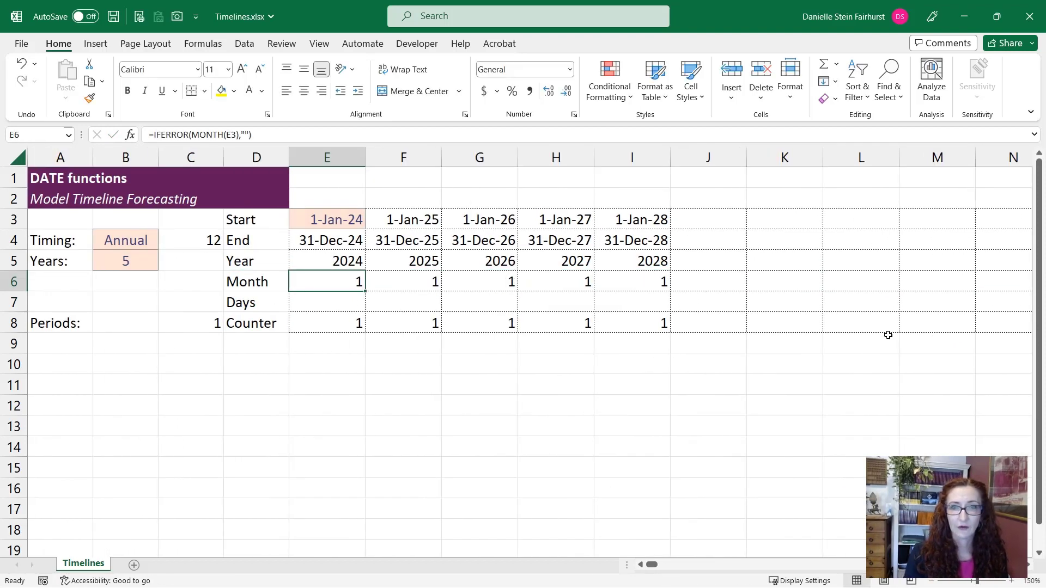
key(Down)
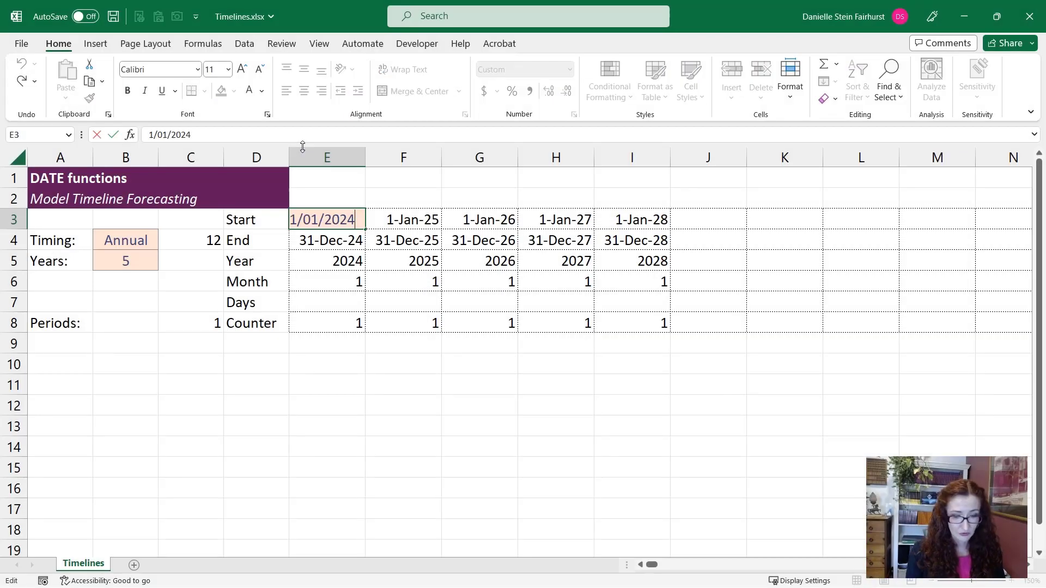
Trial-change the start date to 2025, then undo it.
key(BackSpace)
key(ctrl+Return)
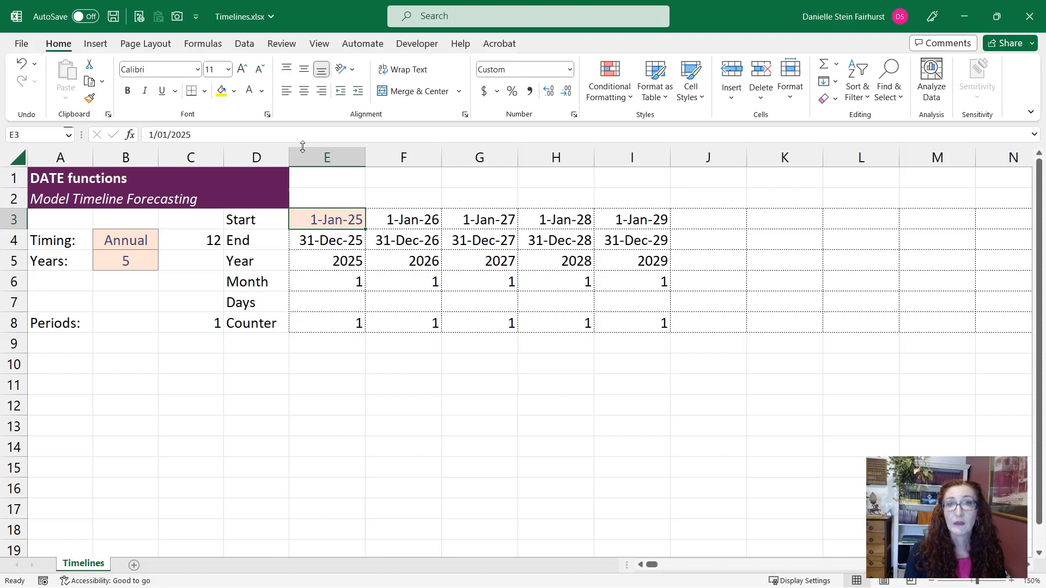
key(ctrl+z)
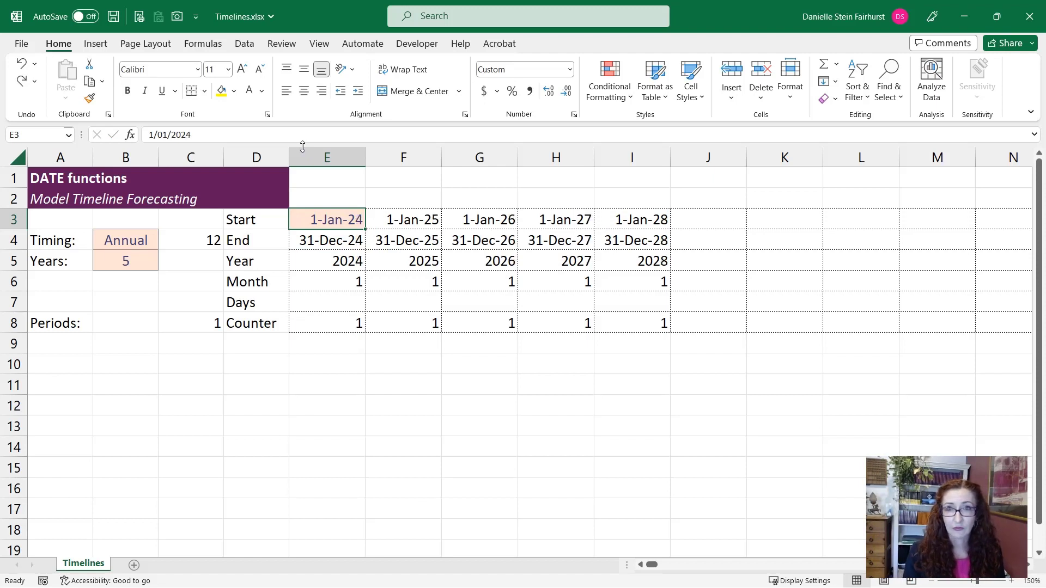
Enter =E4-E3+1 in E7 so the first period shows 366 days.
key(Down)
key(Down)
key(Down)
key(Down)
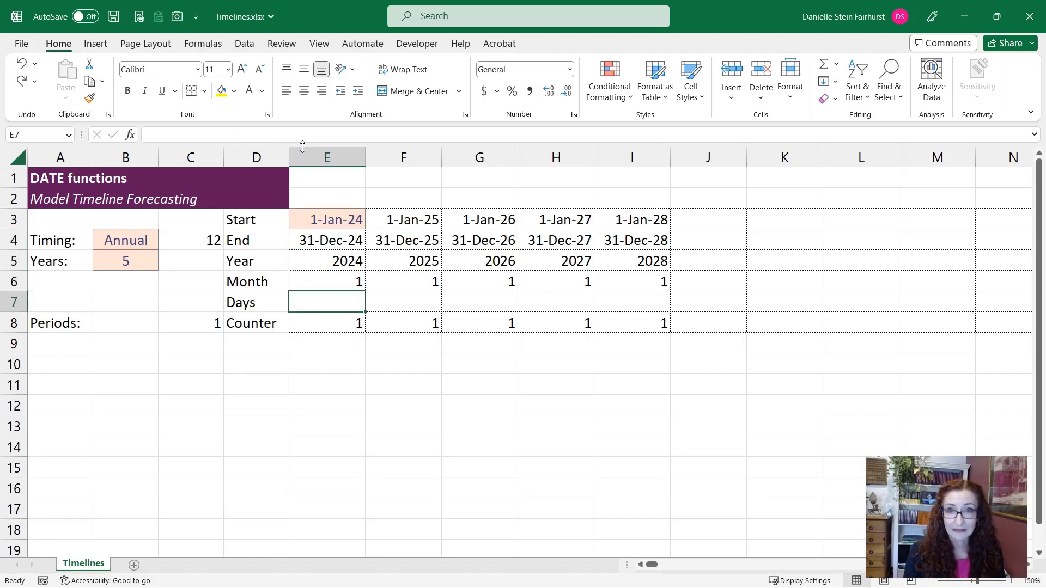
text(=)
key(Up)
key(Up)
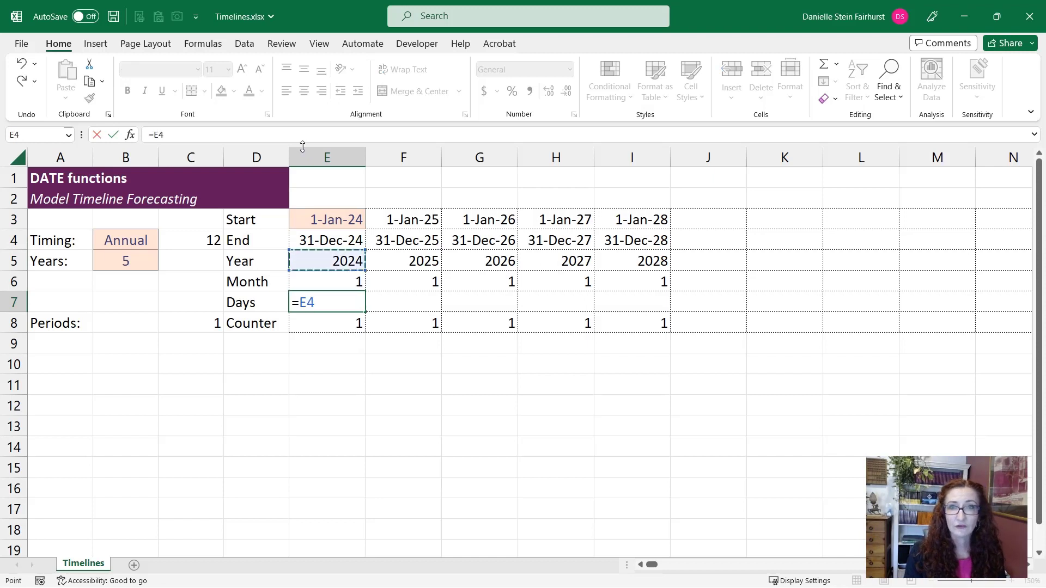
key(Up)
text(-)
key(Up)
key(Up)
key(Up)
key(Up)
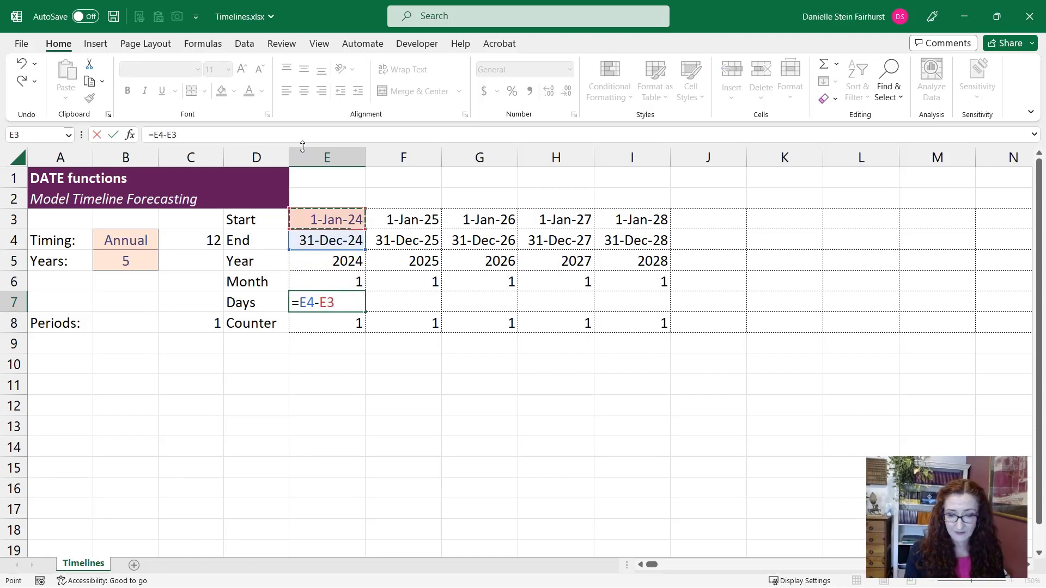
text(+)
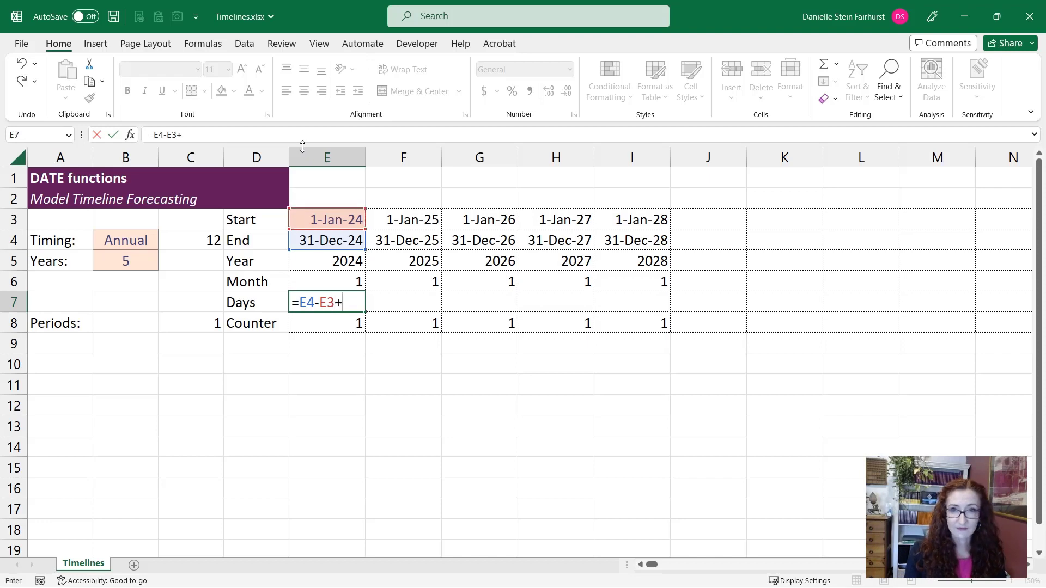
text(1)
key(Return)
Copy the Days formula from E7 across row 7.
key(Up)
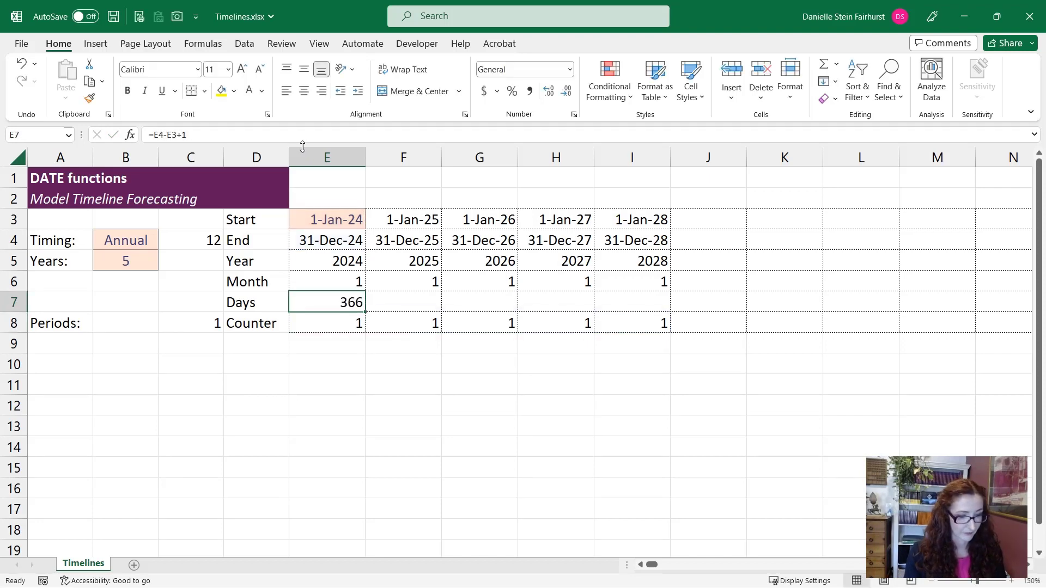
key(ctrl+c)
key(ctrl+shift+Right)
key(Return)
key(Left)
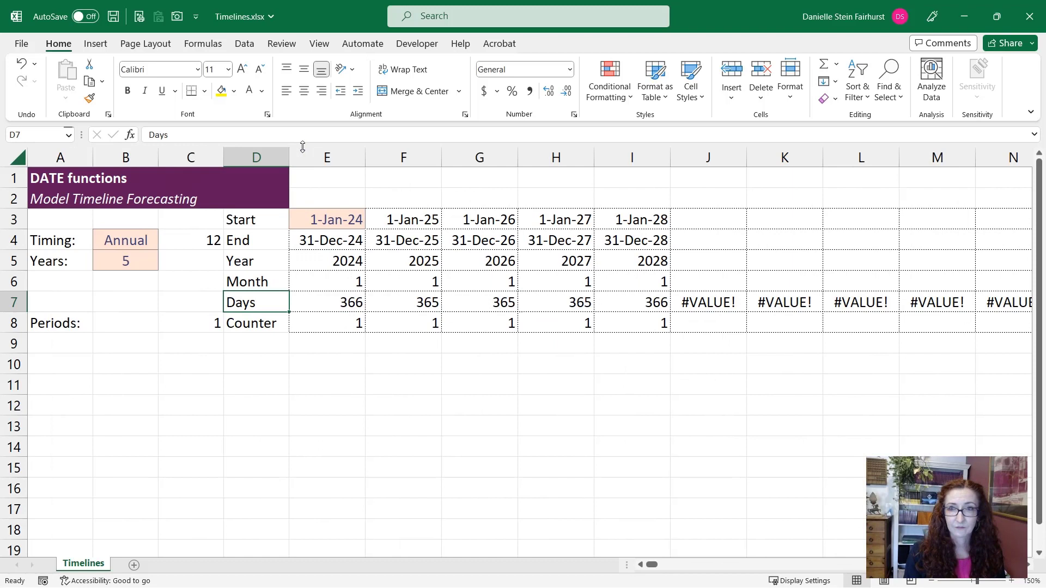
key(Right)
Rewrite E7 as =IFERROR(E4-E3+1,"") and fill it along row 7.
click(151, 134)
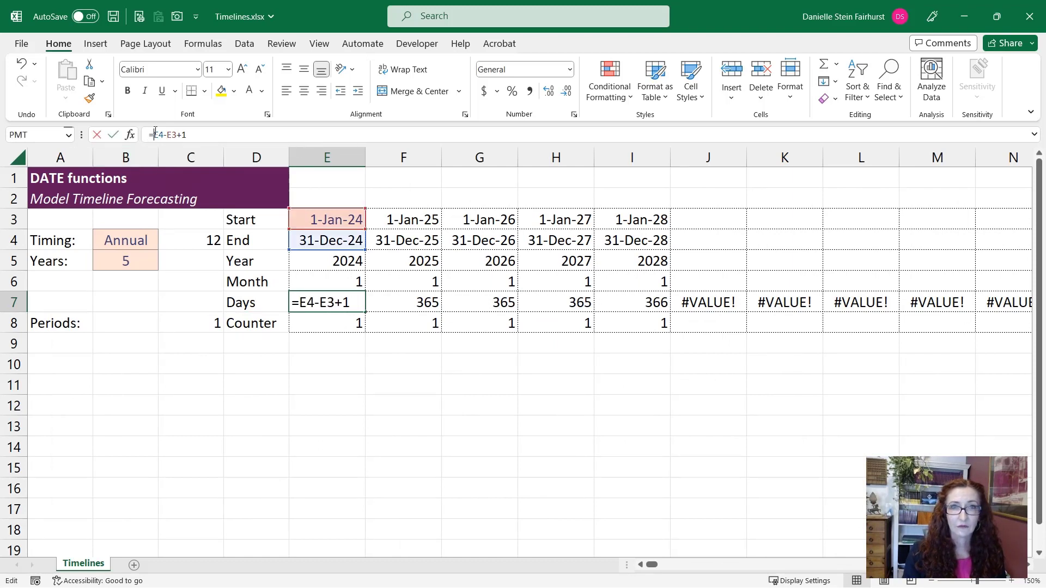
text(iferr)
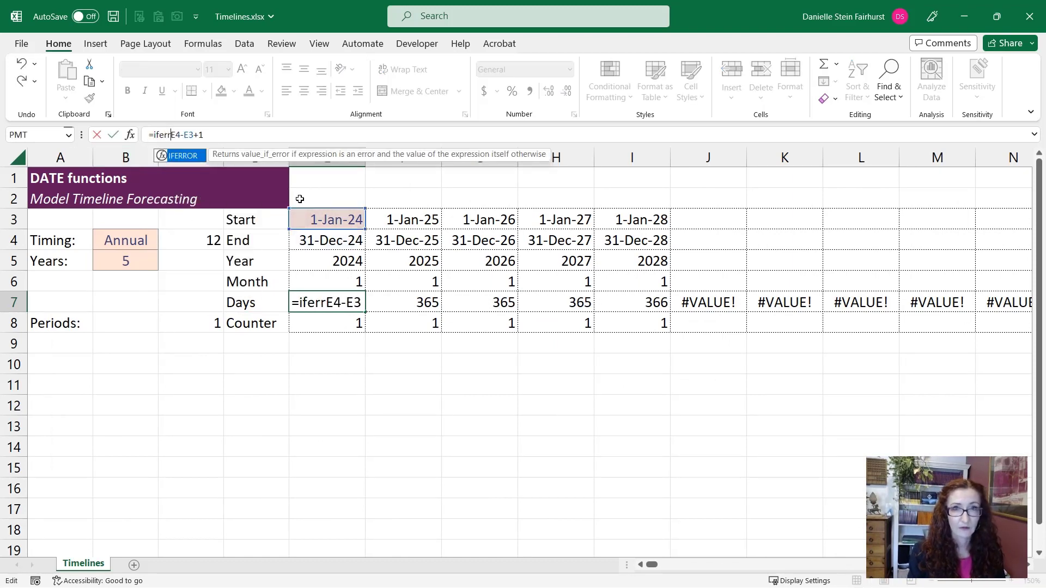
text(or(E4-E3+1,"")
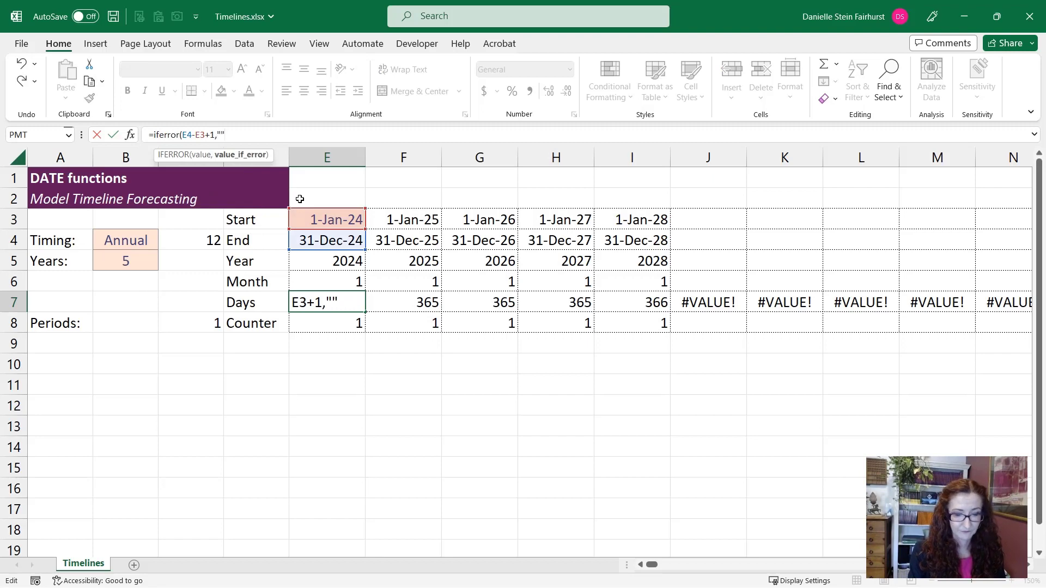
key(Return)
key(Up)
key(ctrl+shift+Right)
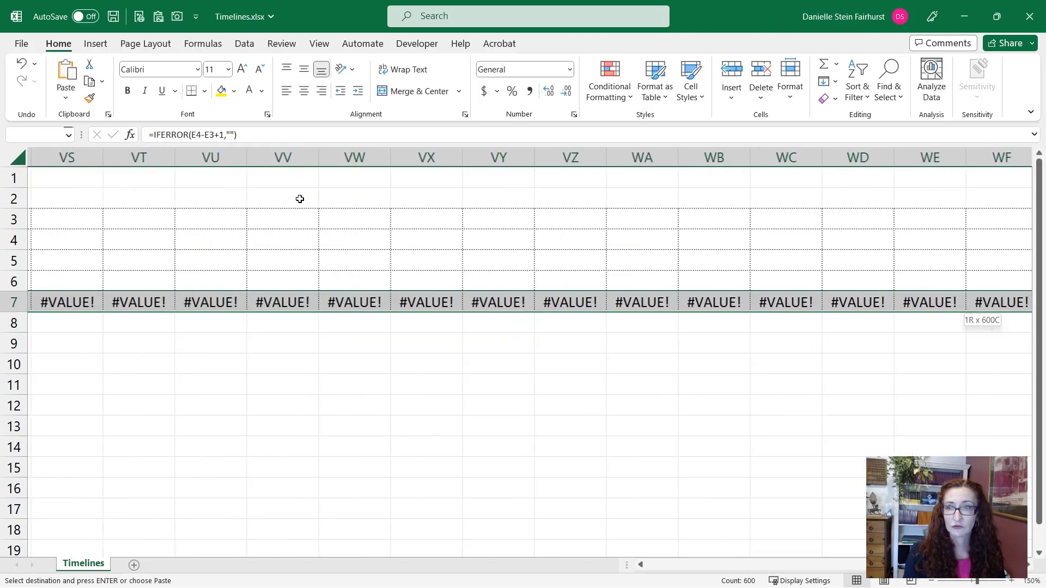
key(ctrl+BackSpace)
key(shift+BackSpace)
key(Left)
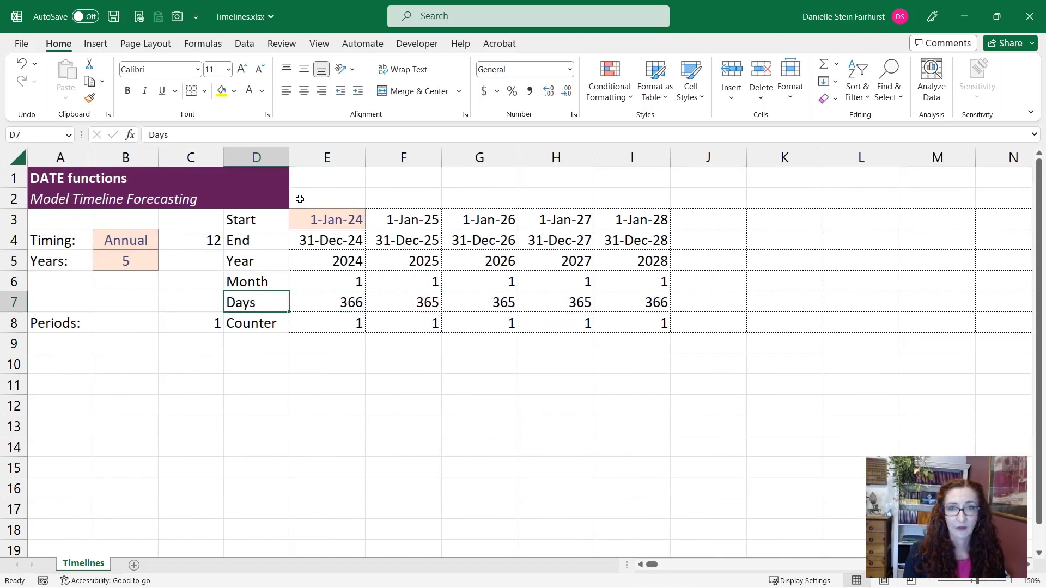
key(Left)
key(Left)
key(Left)
key(Right)
key(Right)
key(Right)
key(Right)
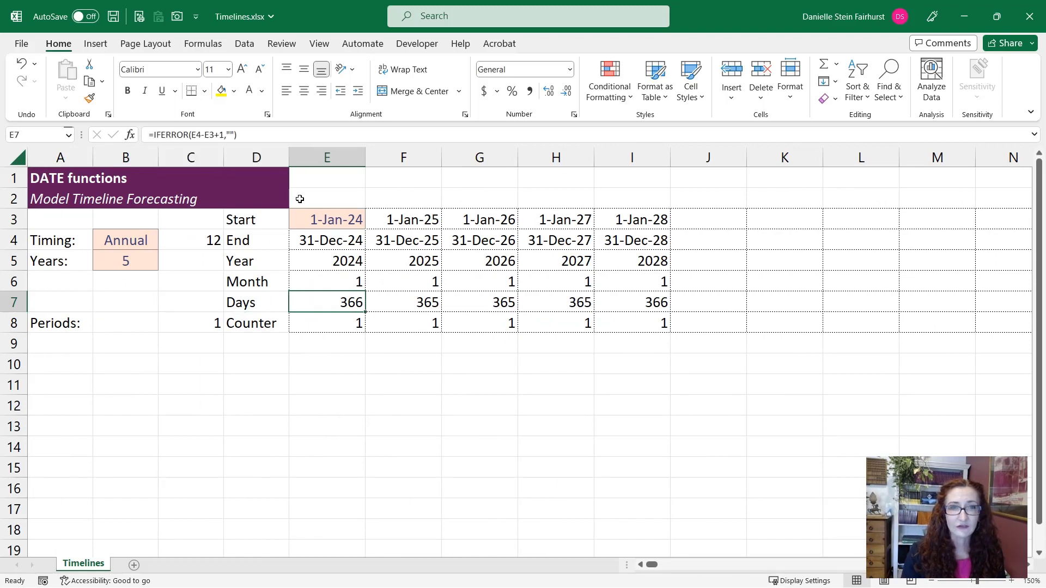
Set Timing in B4 to Quarterly and Years in B5 to 2.
click(135, 244)
click(164, 244)
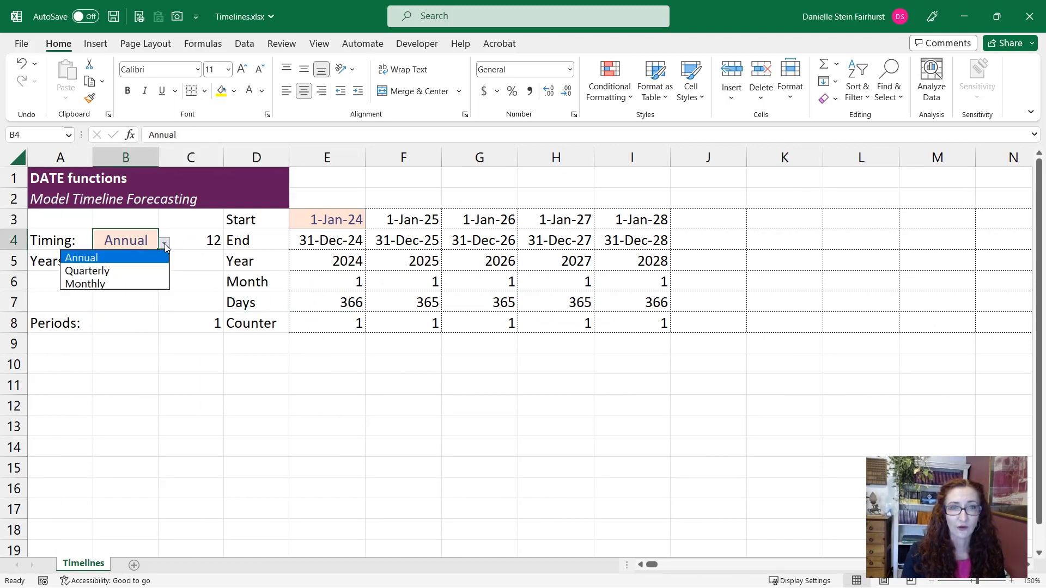
click(152, 271)
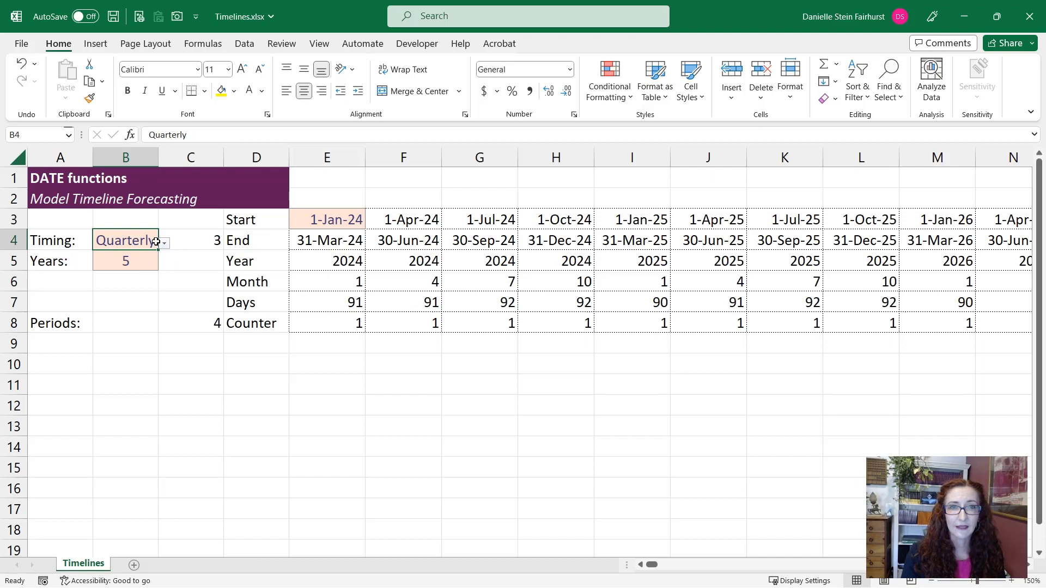
click(144, 260)
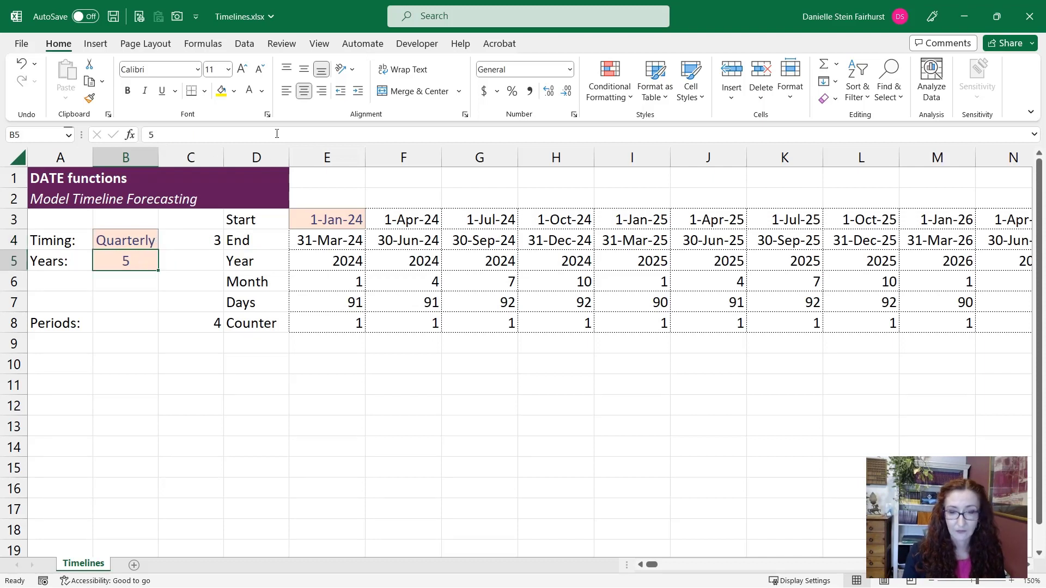
text(2)
key(Return)
key(Up)
key(Down)
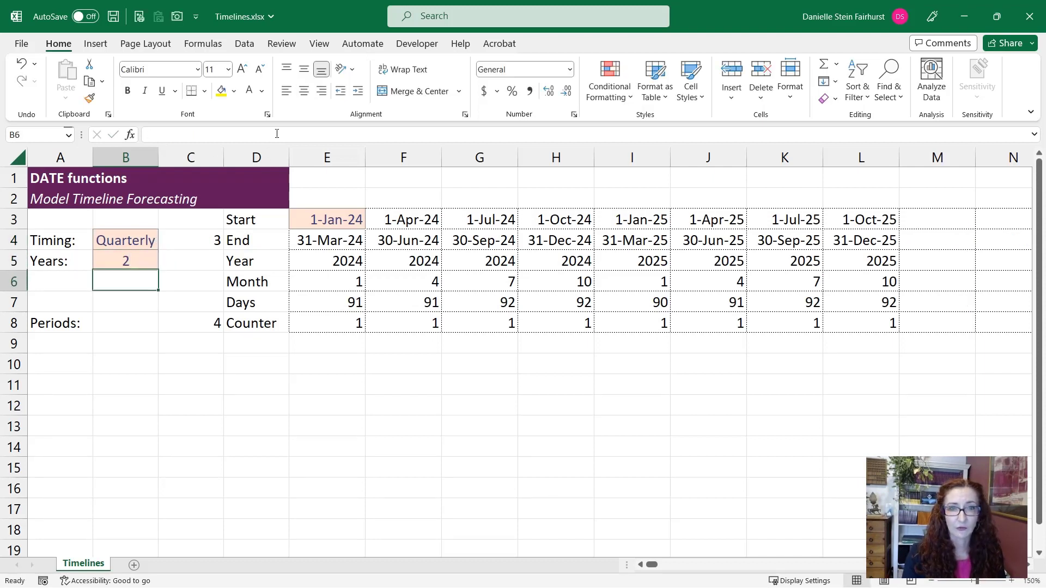
key(Down)
key(Down)
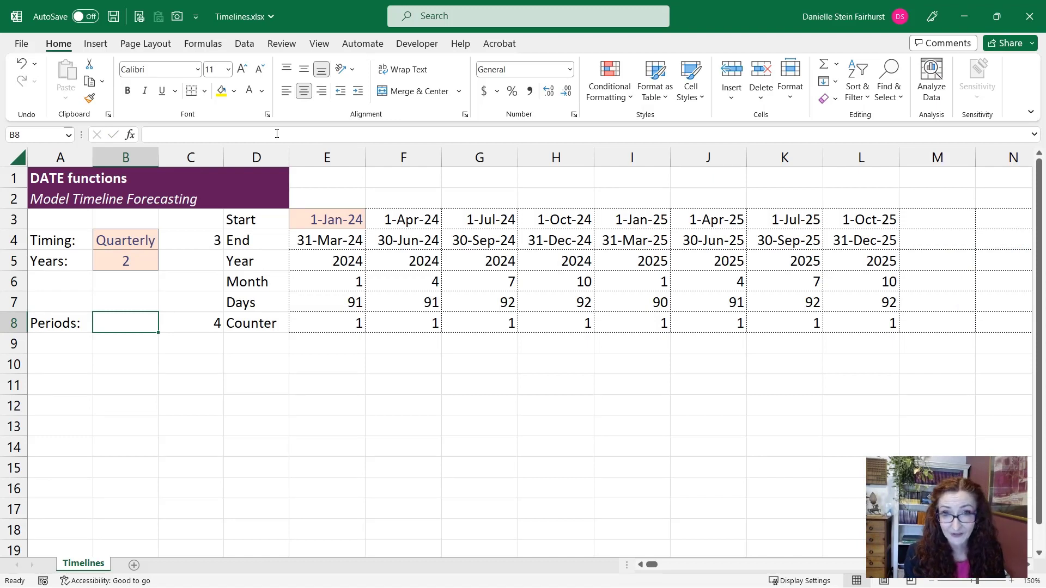
Enter =SUM(E8#) in B8 to total the spilled Counter row.
text(=sum)
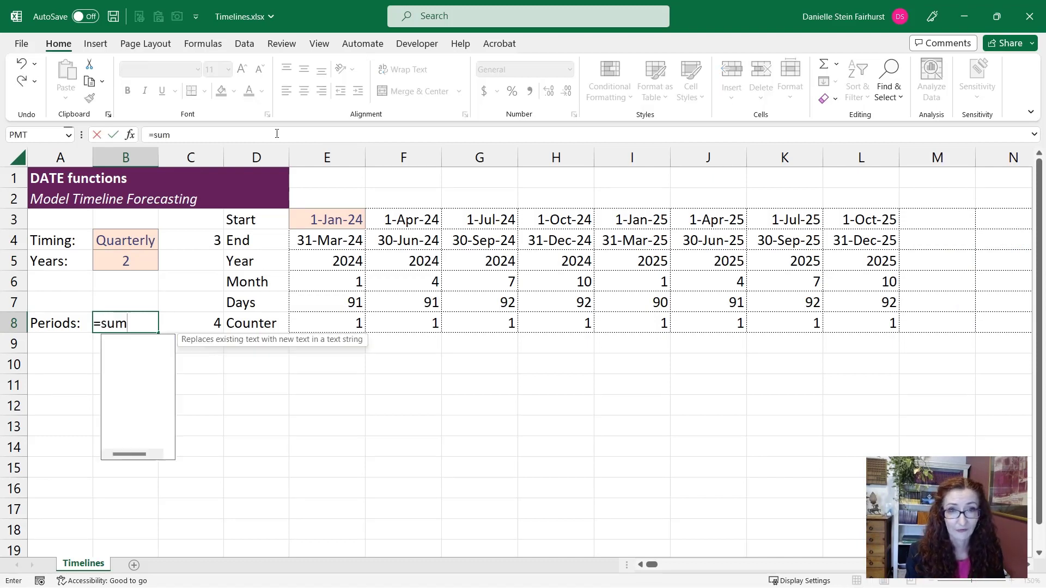
text(()
key(Right)
key(Right)
key(Right)
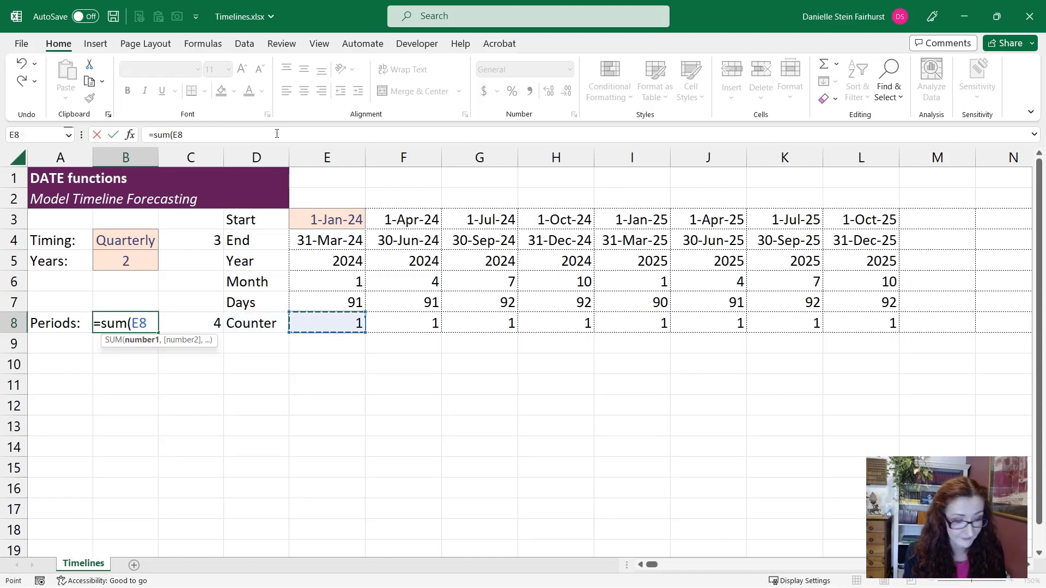
text(#)
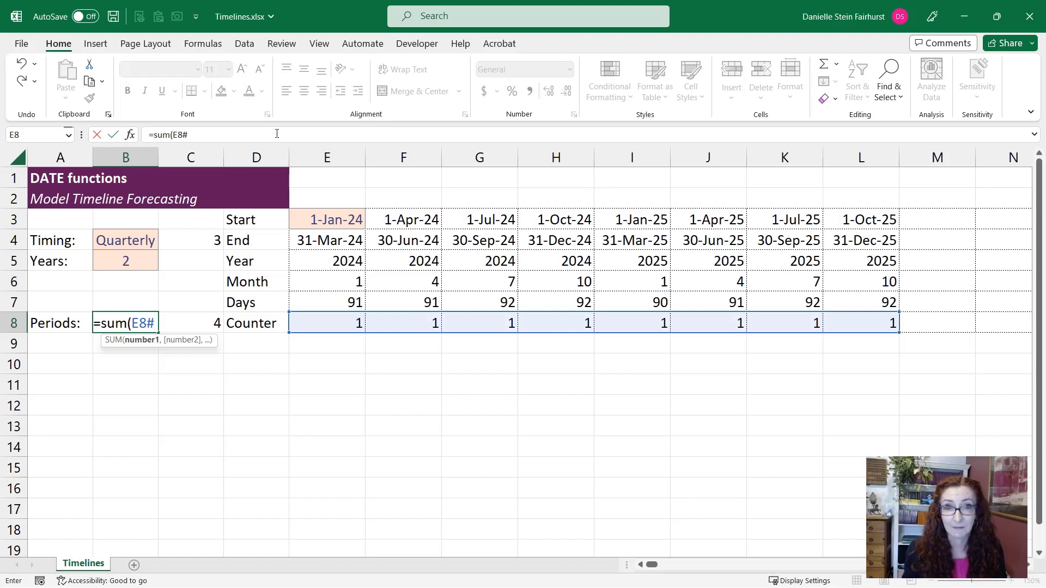
text())
key(Return)
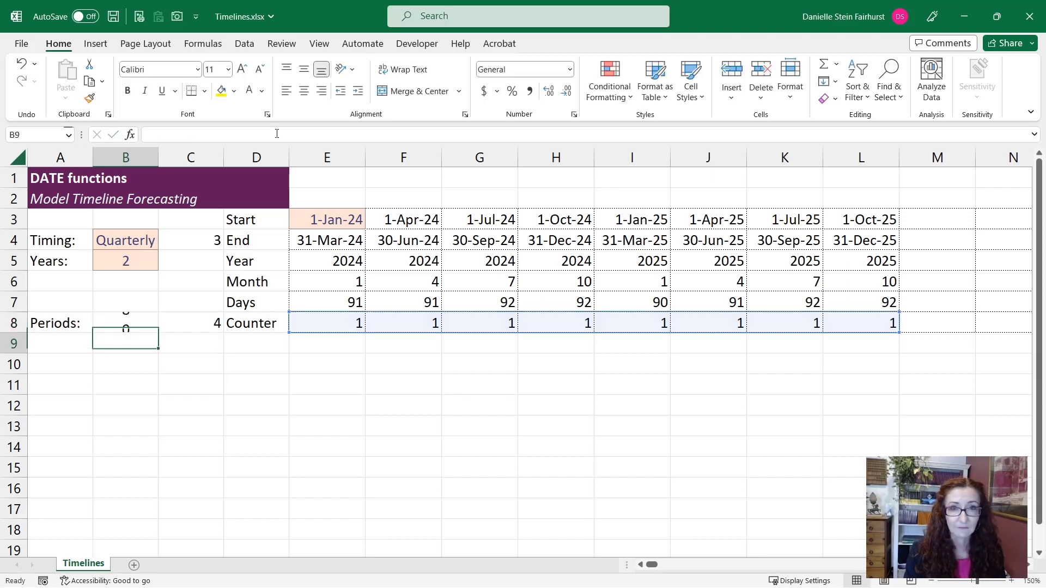
key(Up)
Set Timing in B4 to Annual and Years in B5 to 50.
click(148, 241)
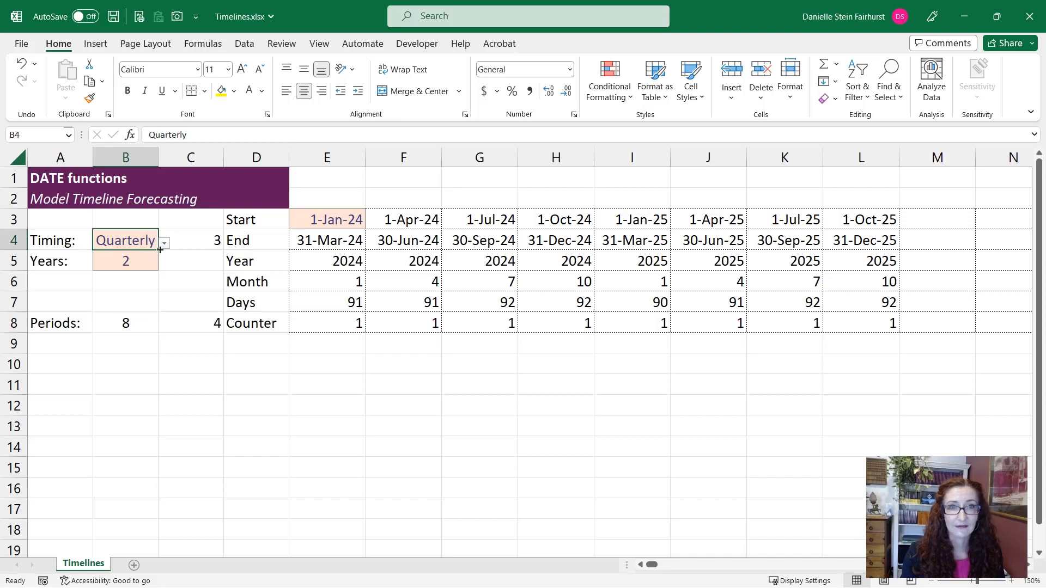
click(164, 243)
click(160, 259)
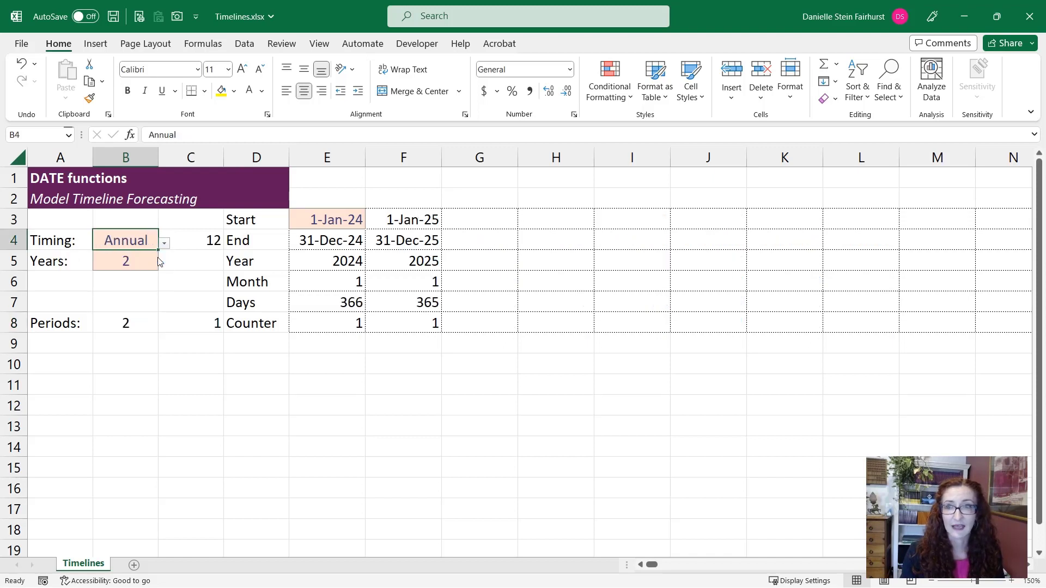
click(153, 256)
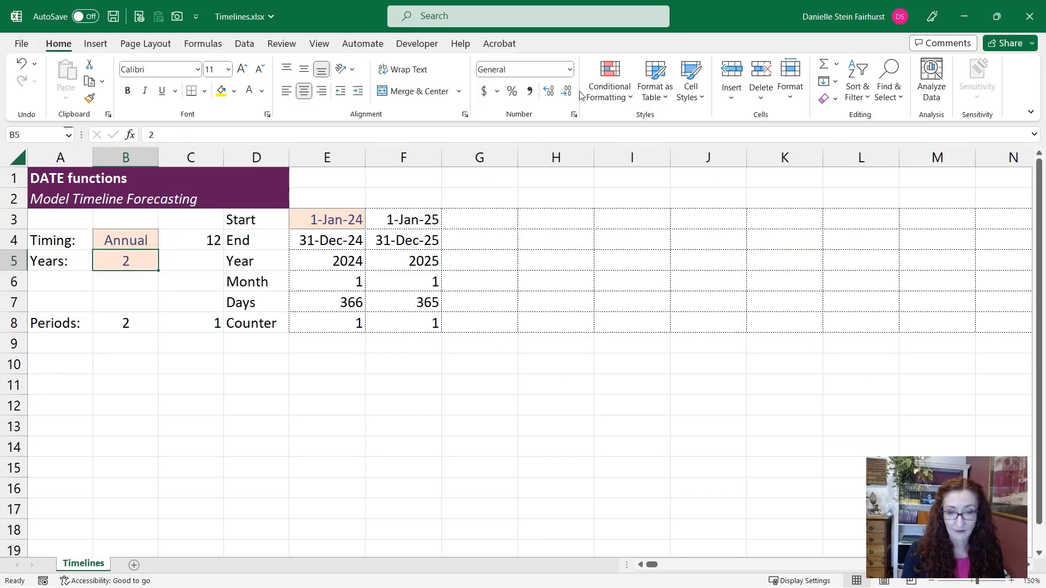
text(50)
key(Return)
Move along the Month row to check the 50-year timeline, ending at E3.
key(Right)
key(Right)
key(Right)
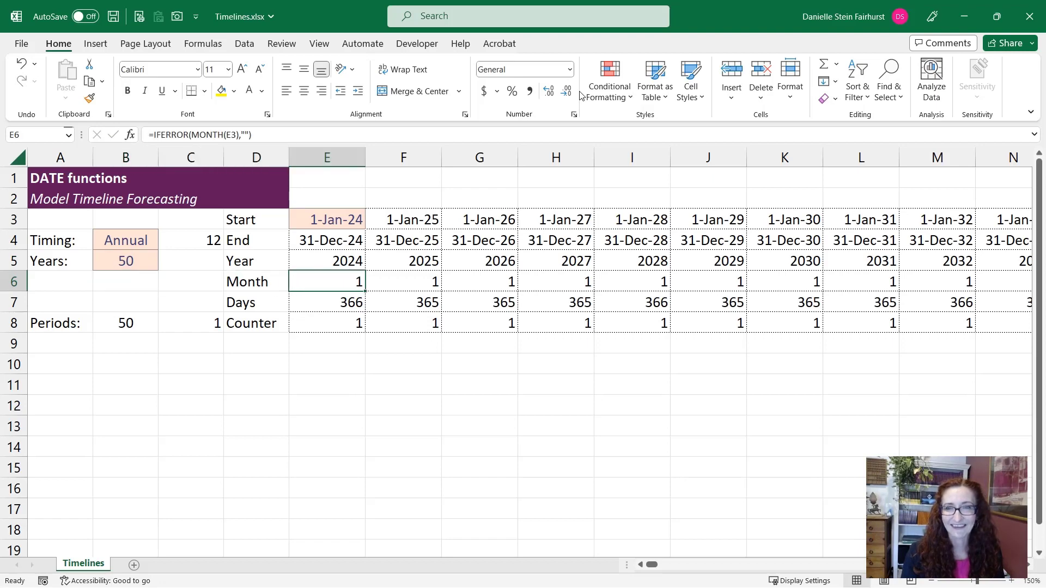
key(ctrl+Right)
key(Left)
key(Left)
key(Left)
key(Left)
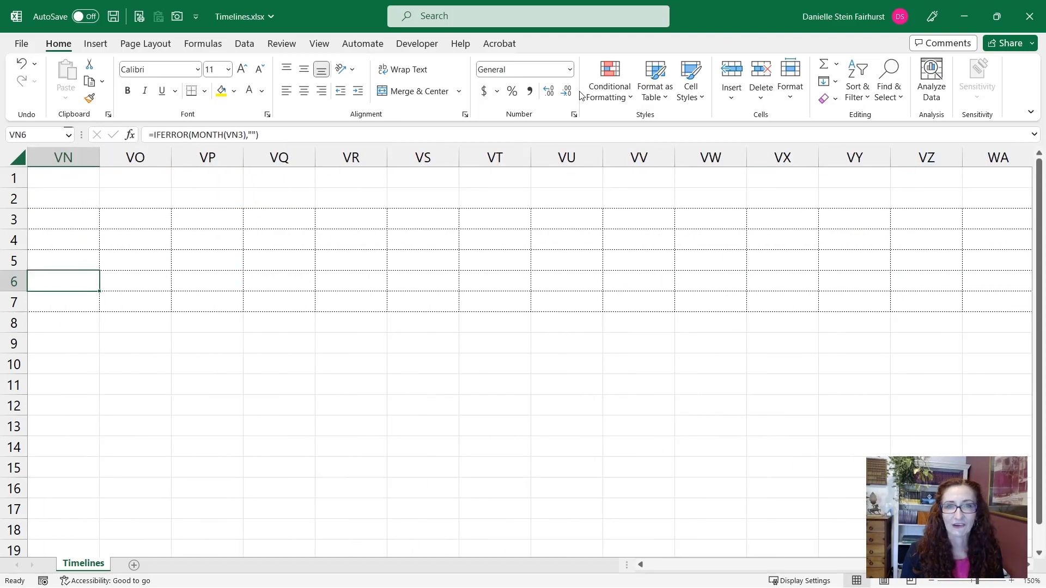
key(Left)
key(Left)
key(Left)
key(Left)
key(Left)
key(Left)
key(Left)
key(Left)
key(Left)
key(Left)
key(Left)
key(Left)
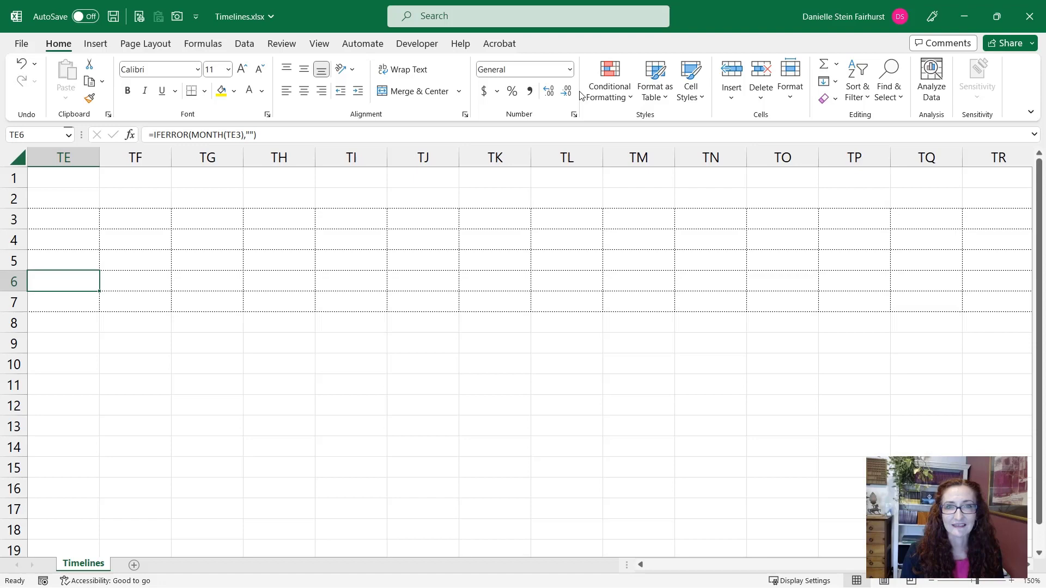
key(Left)
key(Left)
key(Left)
key(Left)
key(Left)
key(Left)
key(Left)
key(Left)
key(Left)
key(Left)
key(Left)
key(Left)
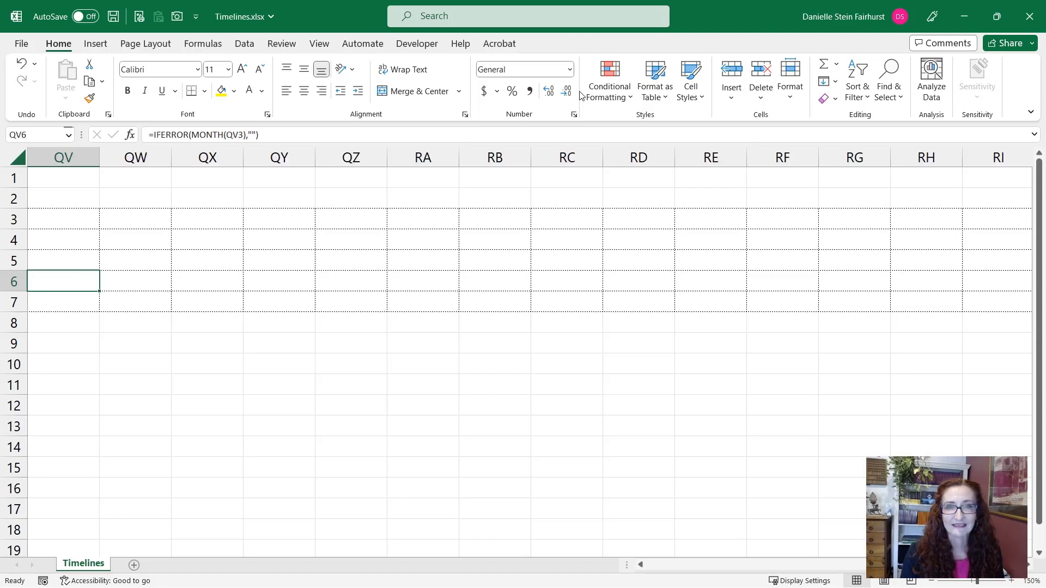
key(Left)
key(Left)
key(Left)
key(Left)
key(Left)
key(Left)
key(ctrl+Left)
key(Left)
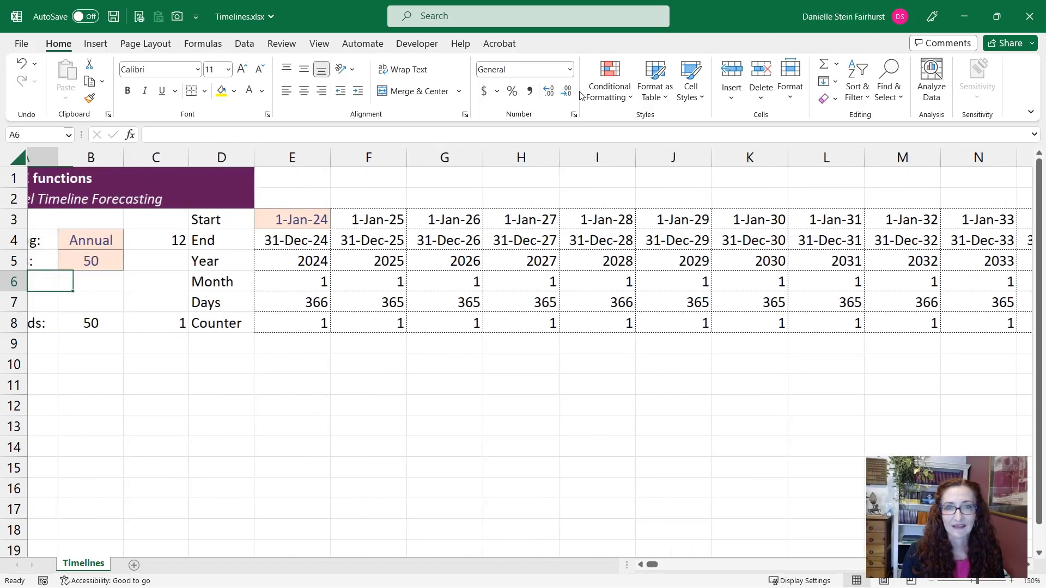
key(Right)
key(Right)
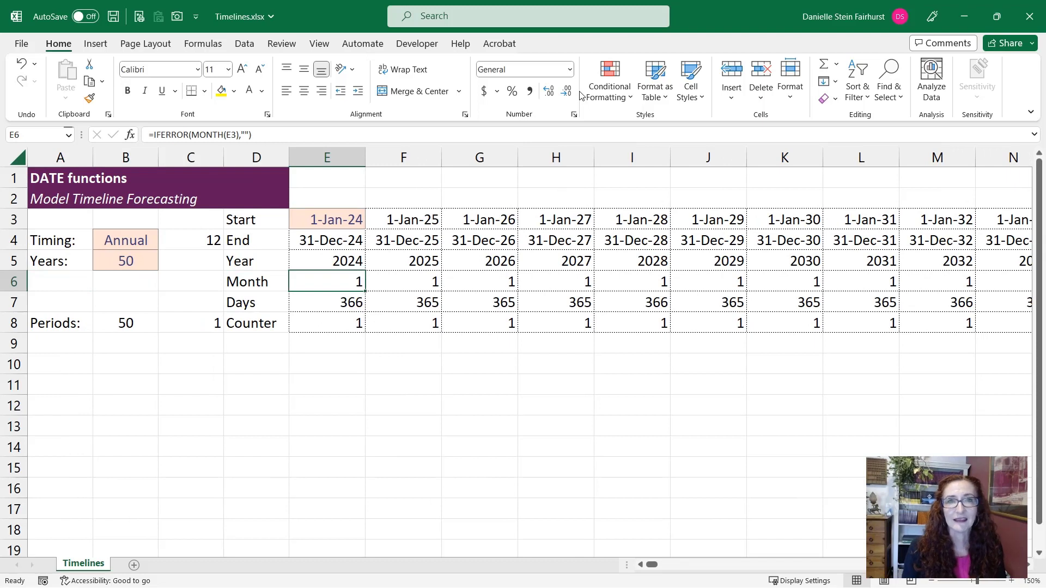
key(Up)
key(Up)
key(Up)
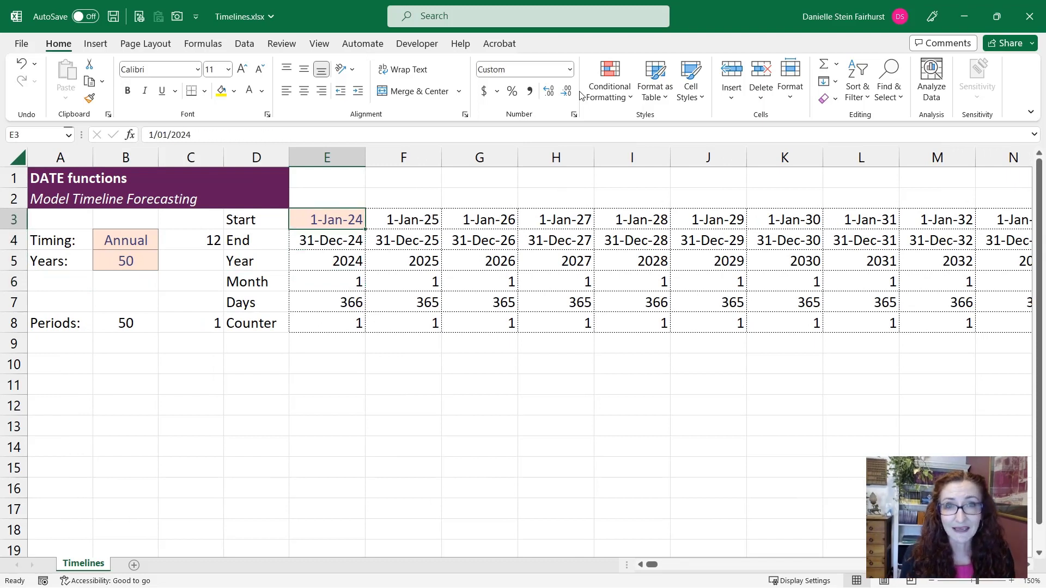